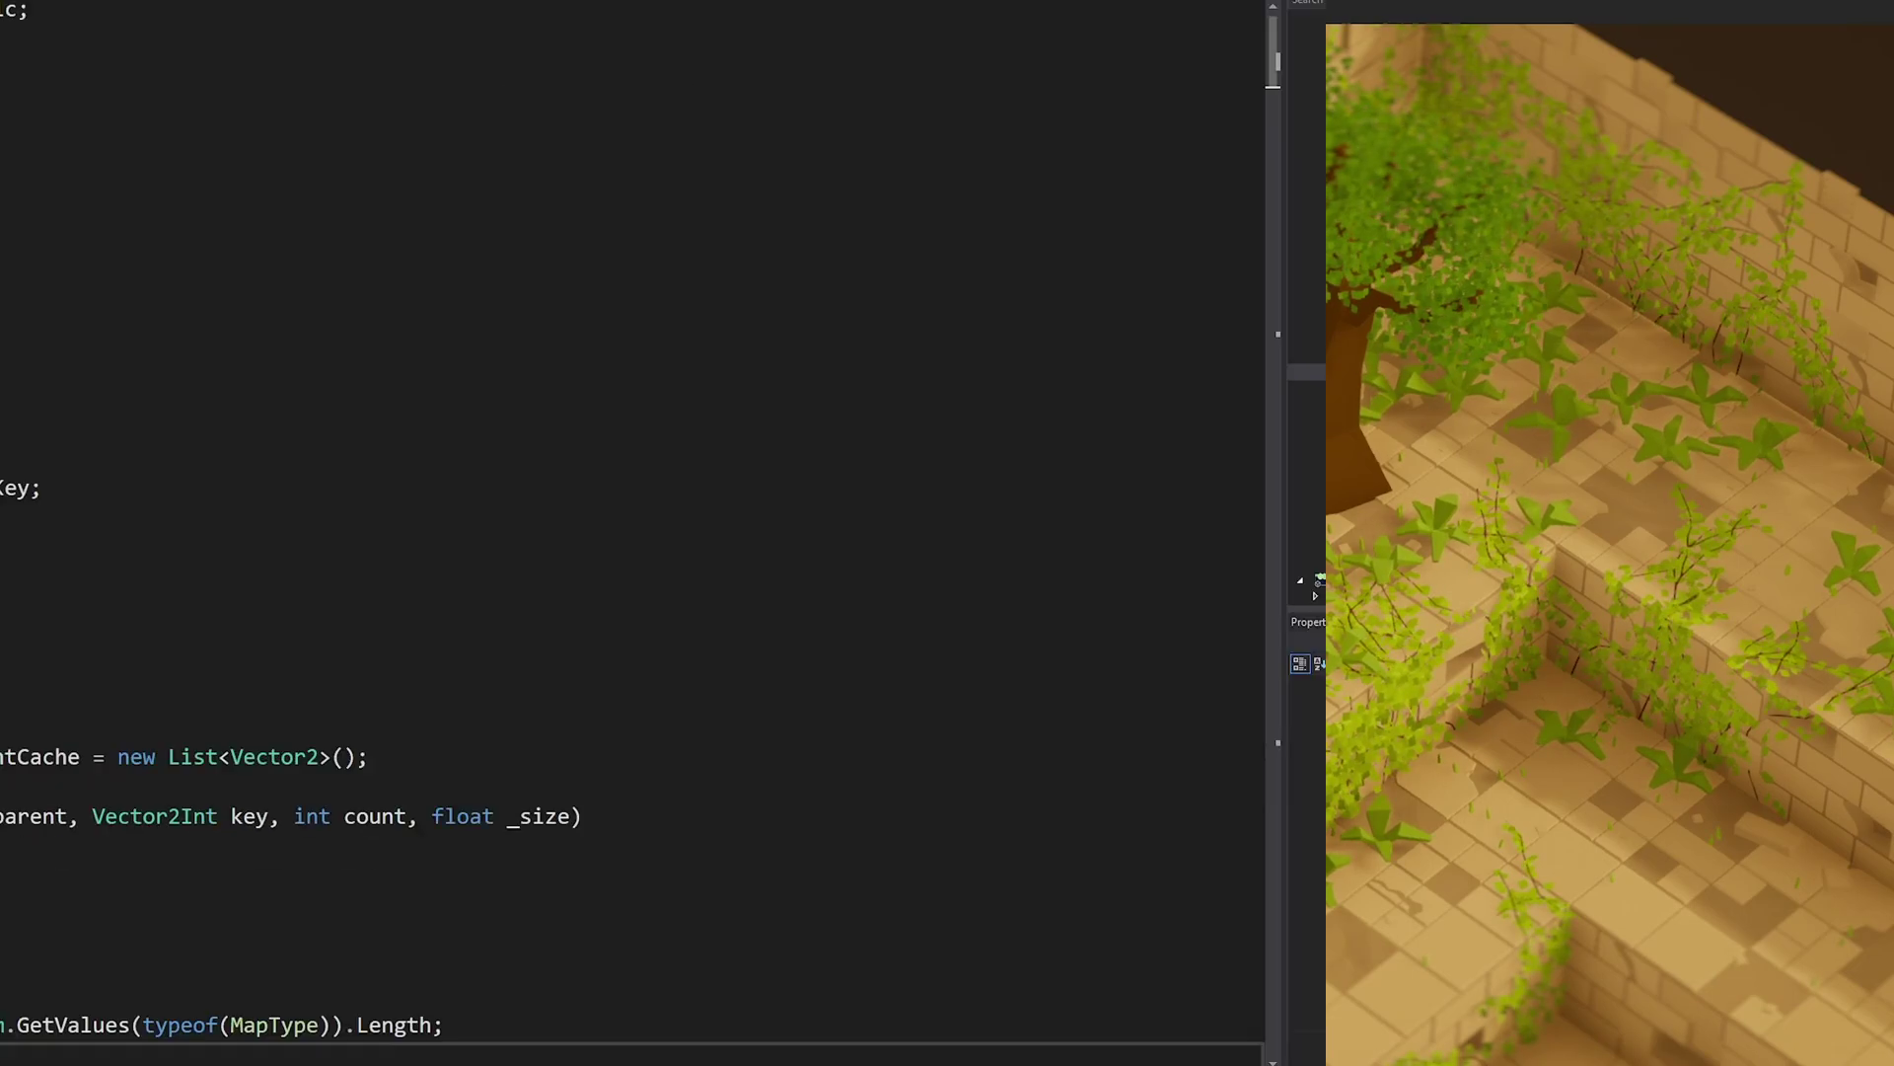
# Step: Page down the Grid script to its key helpers, then highlight ProcGenFeature's 'public bool Active = true;' line
pyautogui.press('Down')
pyautogui.press('Down')
pyautogui.press('Down')
pyautogui.press('Down')
pyautogui.press('Down')
pyautogui.press('Down')
pyautogui.press('Down')
pyautogui.press('Down')
pyautogui.press('Down')
pyautogui.press('Down')
pyautogui.press('Down')
pyautogui.press('Down')
pyautogui.press('Down')
pyautogui.press('Down')
pyautogui.press('Down')
pyautogui.press('Down')
pyautogui.press('Down')
pyautogui.press('Down')
pyautogui.press('Down')
pyautogui.press('Down')
pyautogui.press('Down')
pyautogui.press('Down')
pyautogui.press('Down')
pyautogui.press('Down')
pyautogui.press('Down')
pyautogui.press('Down')
pyautogui.press('Down')
pyautogui.press('Down')
pyautogui.press('Down')
pyautogui.press('Down')
pyautogui.press('Down')
pyautogui.press('Down')
pyautogui.press('Down')
pyautogui.press('Down')
pyautogui.press('Down')
pyautogui.press('Down')
pyautogui.press('Down')
pyautogui.press('Down')
pyautogui.press('Down')
pyautogui.press('Down')
pyautogui.press('Down')
pyautogui.press('Down')
pyautogui.press('Down')
pyautogui.press('Down')
pyautogui.press('Down')
pyautogui.press('Down')
pyautogui.press('Down')
pyautogui.press('Down')
pyautogui.press('Down')
pyautogui.press('Down')
pyautogui.press('Down')
pyautogui.press('Down')
pyautogui.press('Down')
pyautogui.press('Down')
pyautogui.press('Down')
pyautogui.press('Down')
pyautogui.press('Down')
pyautogui.press('Down')
pyautogui.press('Down')
pyautogui.press('Down')
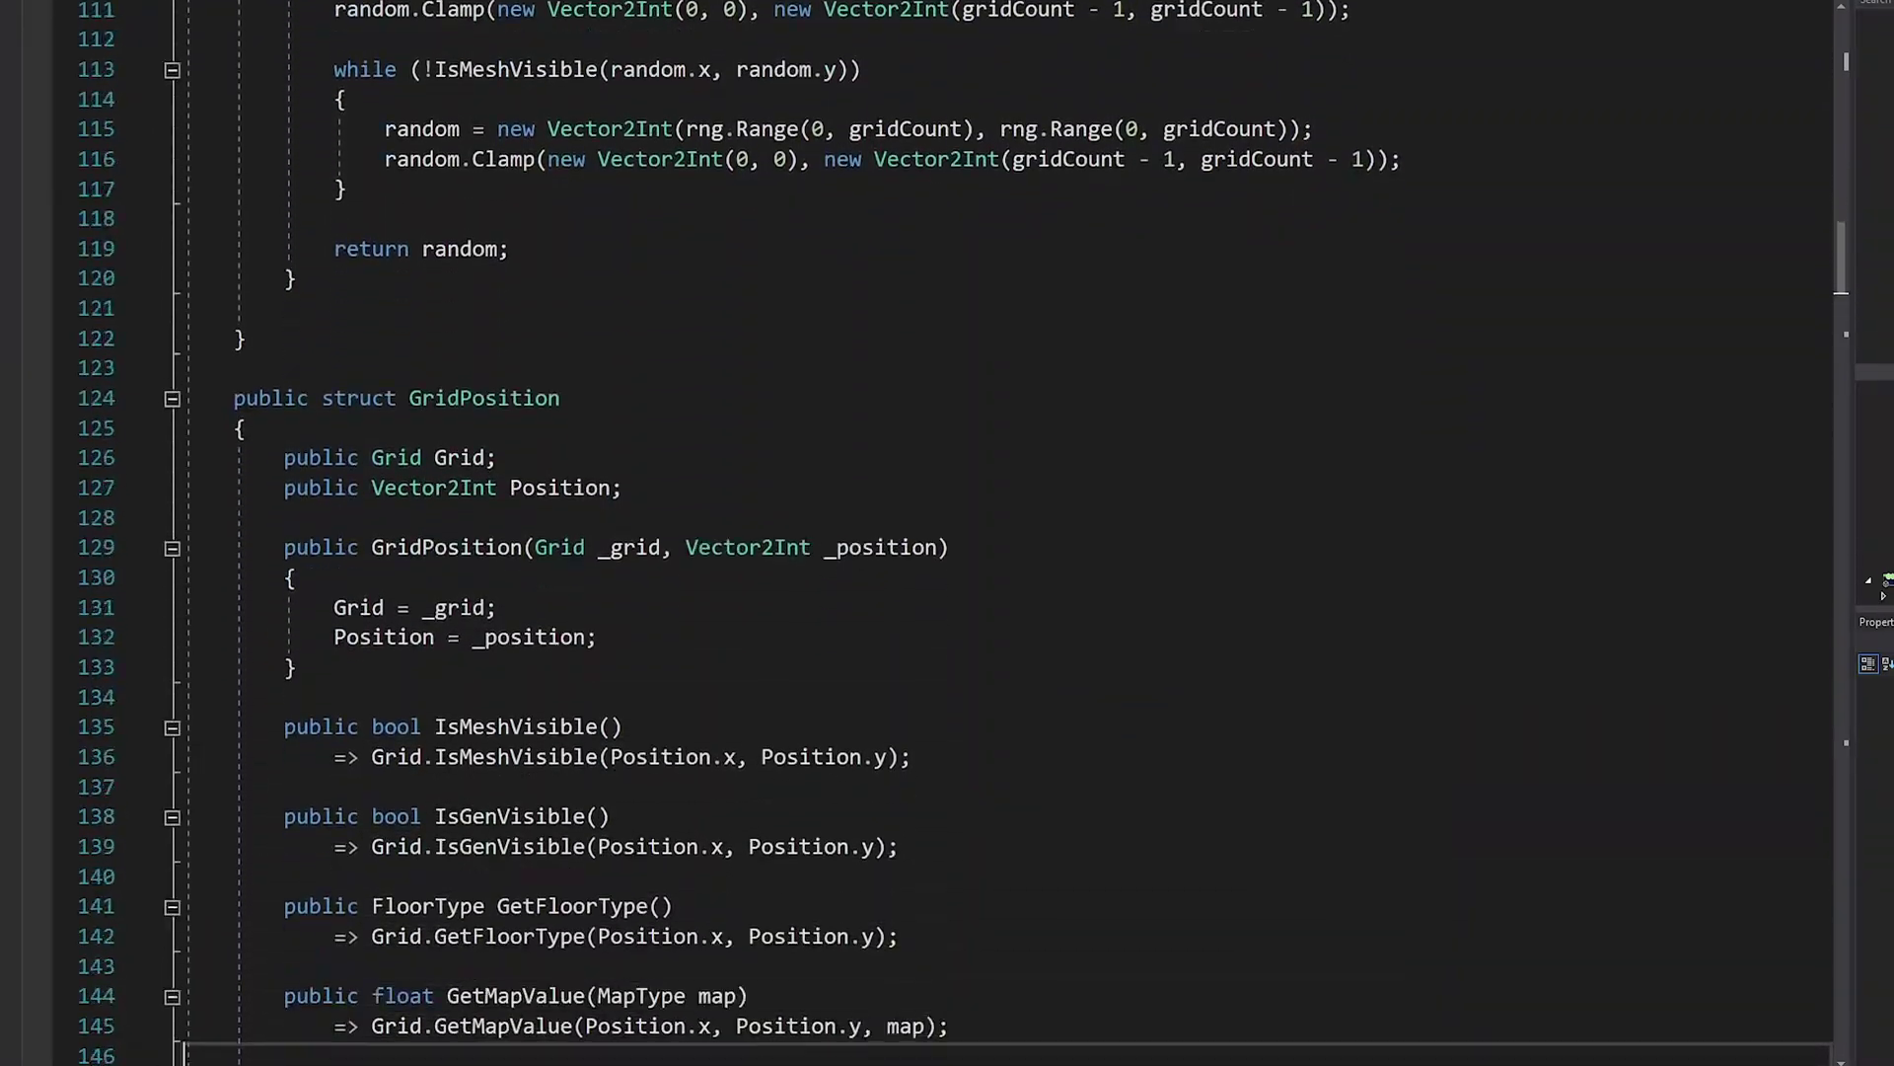
pyautogui.press('Down')
pyautogui.press('Down')
pyautogui.press('Down')
pyautogui.press('Down')
pyautogui.press('Down')
pyautogui.press('Down')
pyautogui.press('Down')
pyautogui.press('Down')
pyautogui.press('Down')
pyautogui.press('Down')
pyautogui.press('Down')
pyautogui.press('Down')
pyautogui.press('Down')
pyautogui.press('Down')
pyautogui.press('Down')
pyautogui.press('Down')
pyautogui.press('Down')
pyautogui.press('Down')
pyautogui.press('Down')
pyautogui.press('Down')
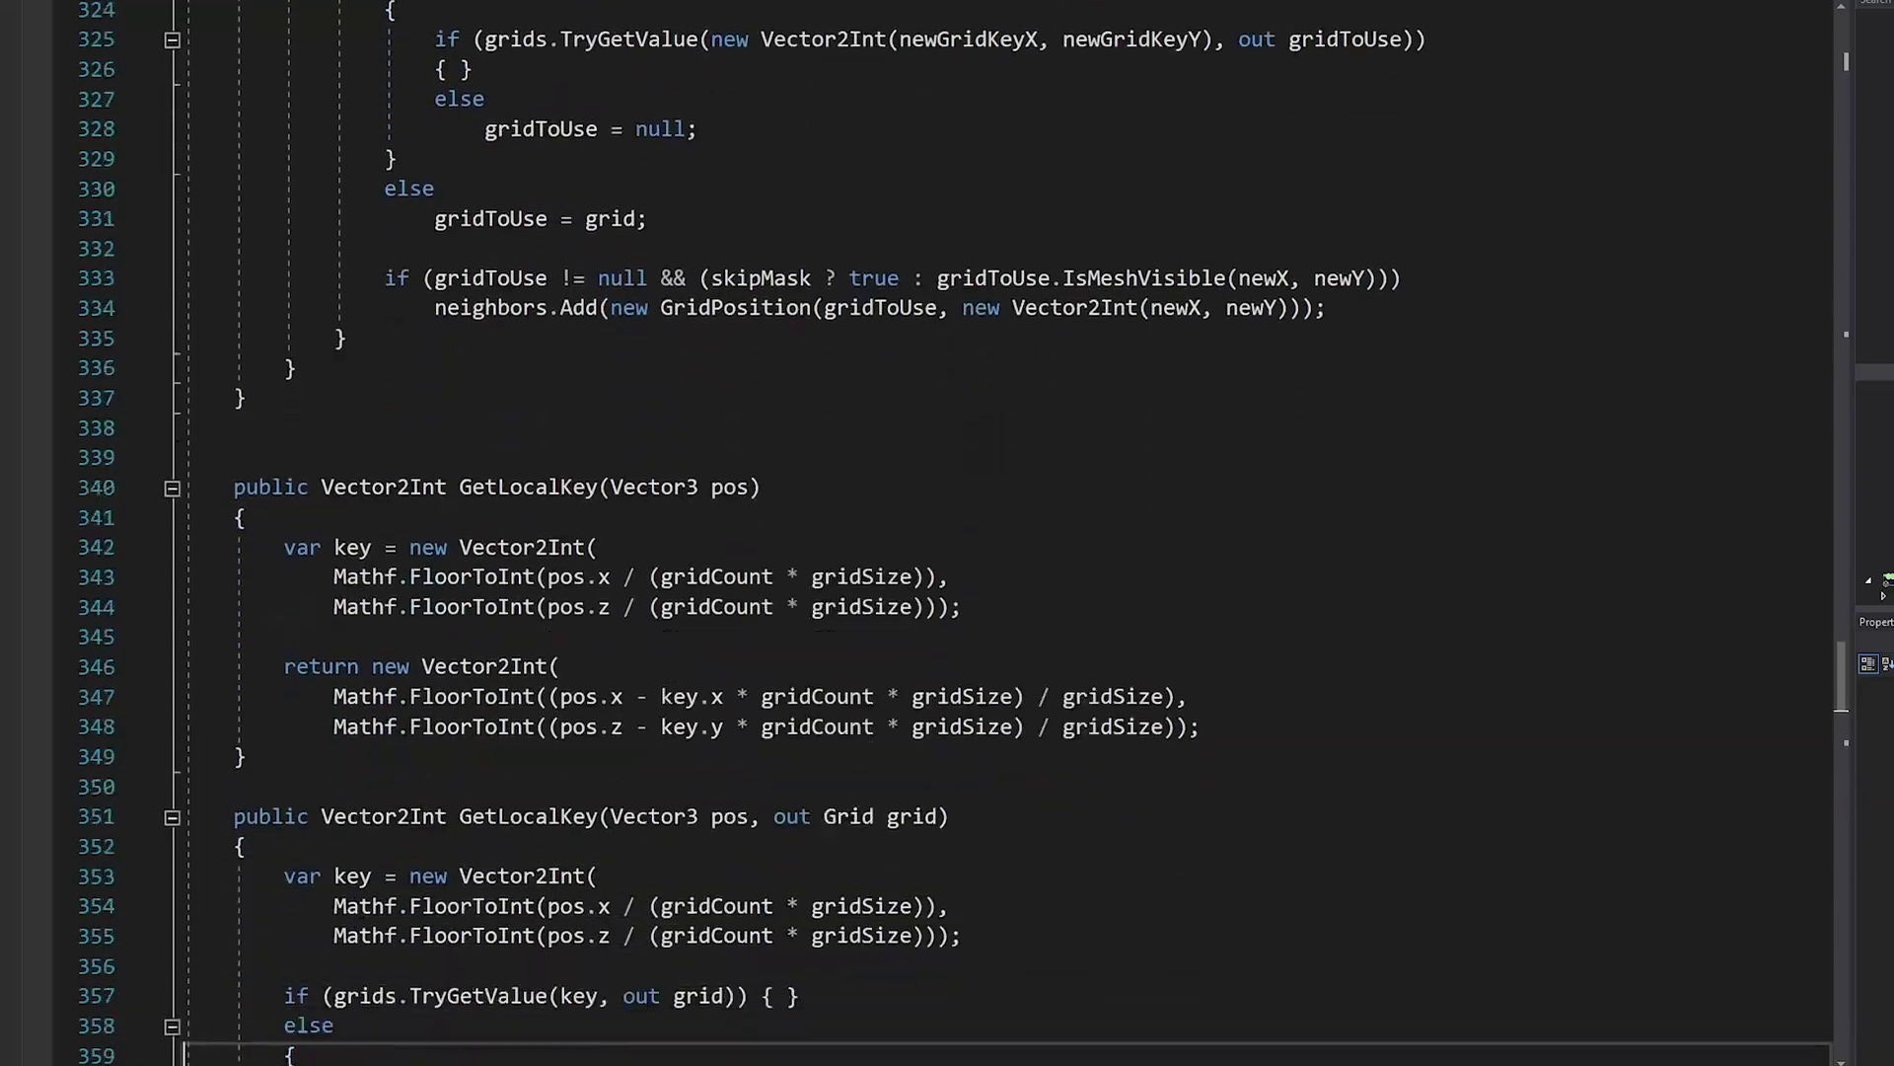
pyautogui.press('Down')
pyautogui.press('Down')
pyautogui.press('Down')
pyautogui.press('Down')
pyautogui.press('Down')
pyautogui.press('Down')
pyautogui.press('Down')
pyautogui.press('Down')
pyautogui.press('Down')
pyautogui.press('Down')
pyautogui.press('Down')
pyautogui.press('Down')
pyautogui.press('Down')
pyautogui.press('Down')
pyautogui.press('Down')
pyautogui.press('Down')
pyautogui.press('Down')
pyautogui.press('Down')
pyautogui.press('Down')
pyautogui.press('Down')
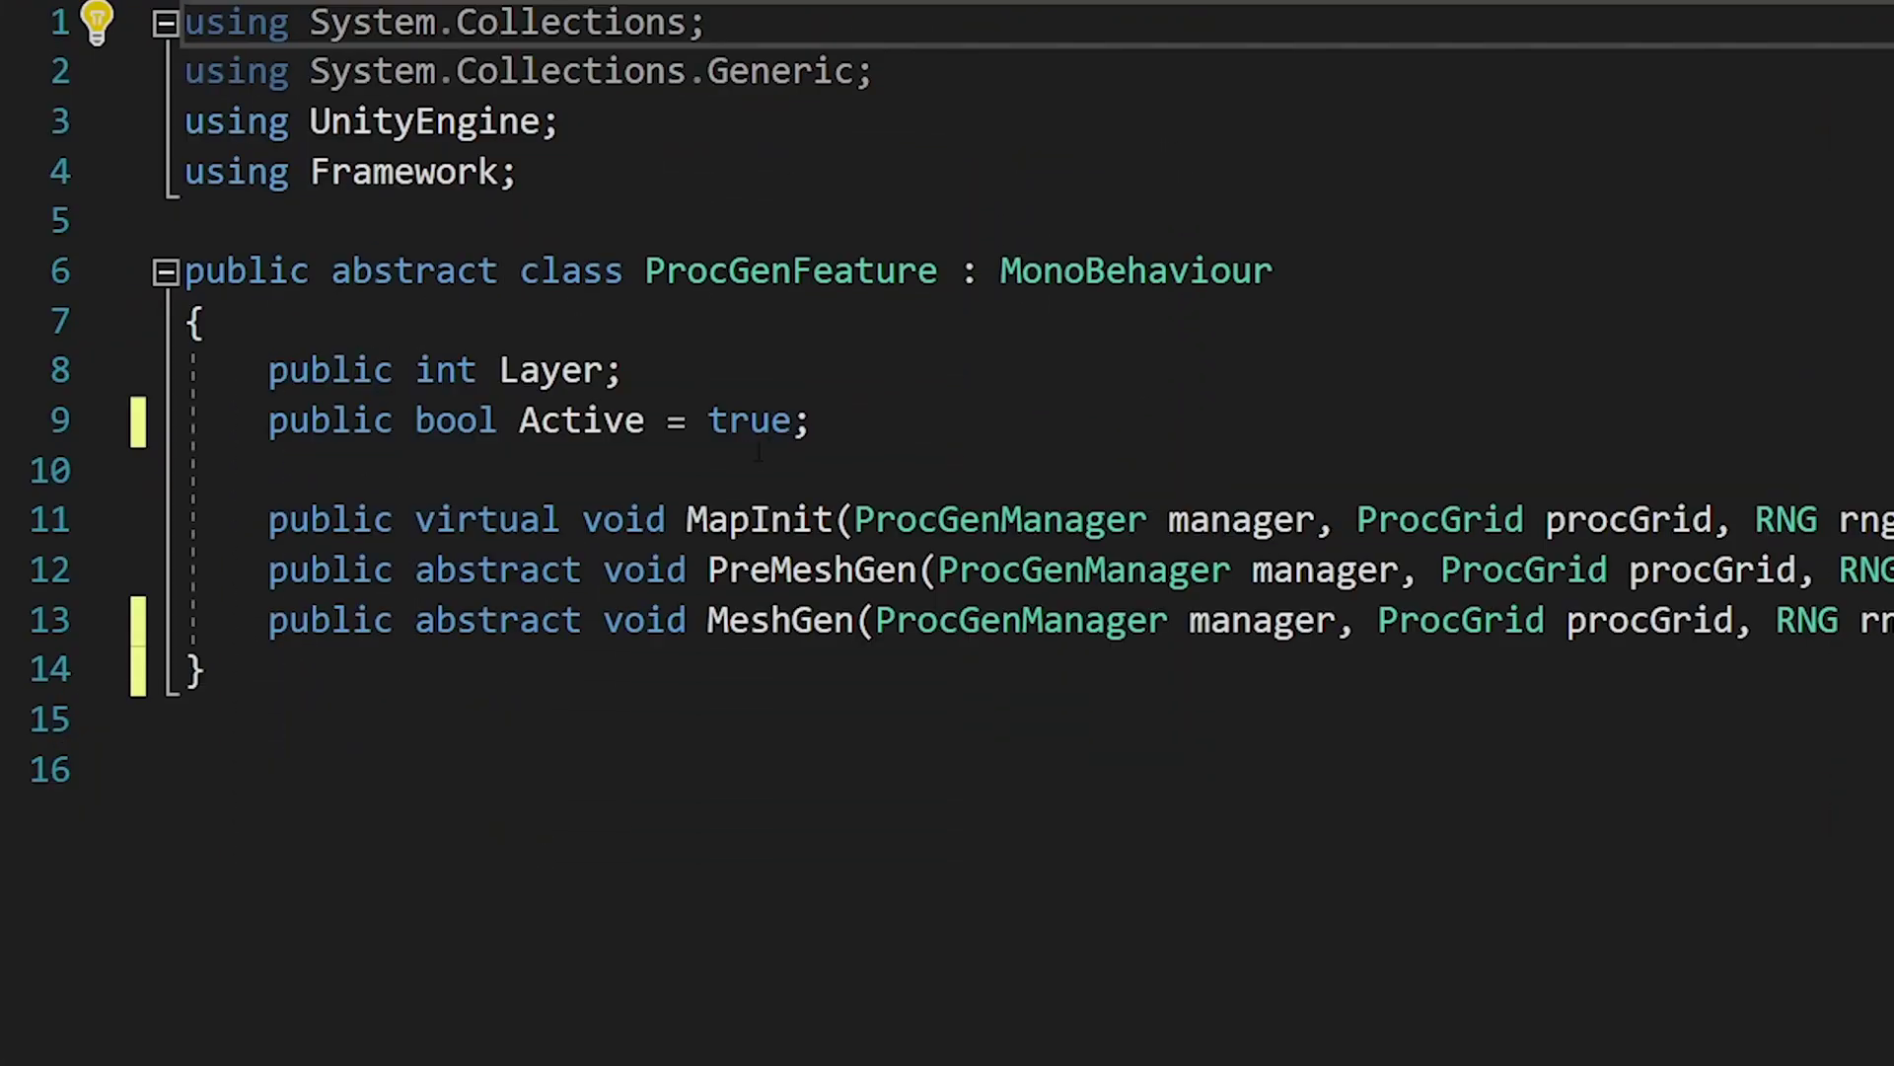
pyautogui.moveTo(811, 423); pyautogui.dragTo(254, 430)
pyautogui.click(246, 807)
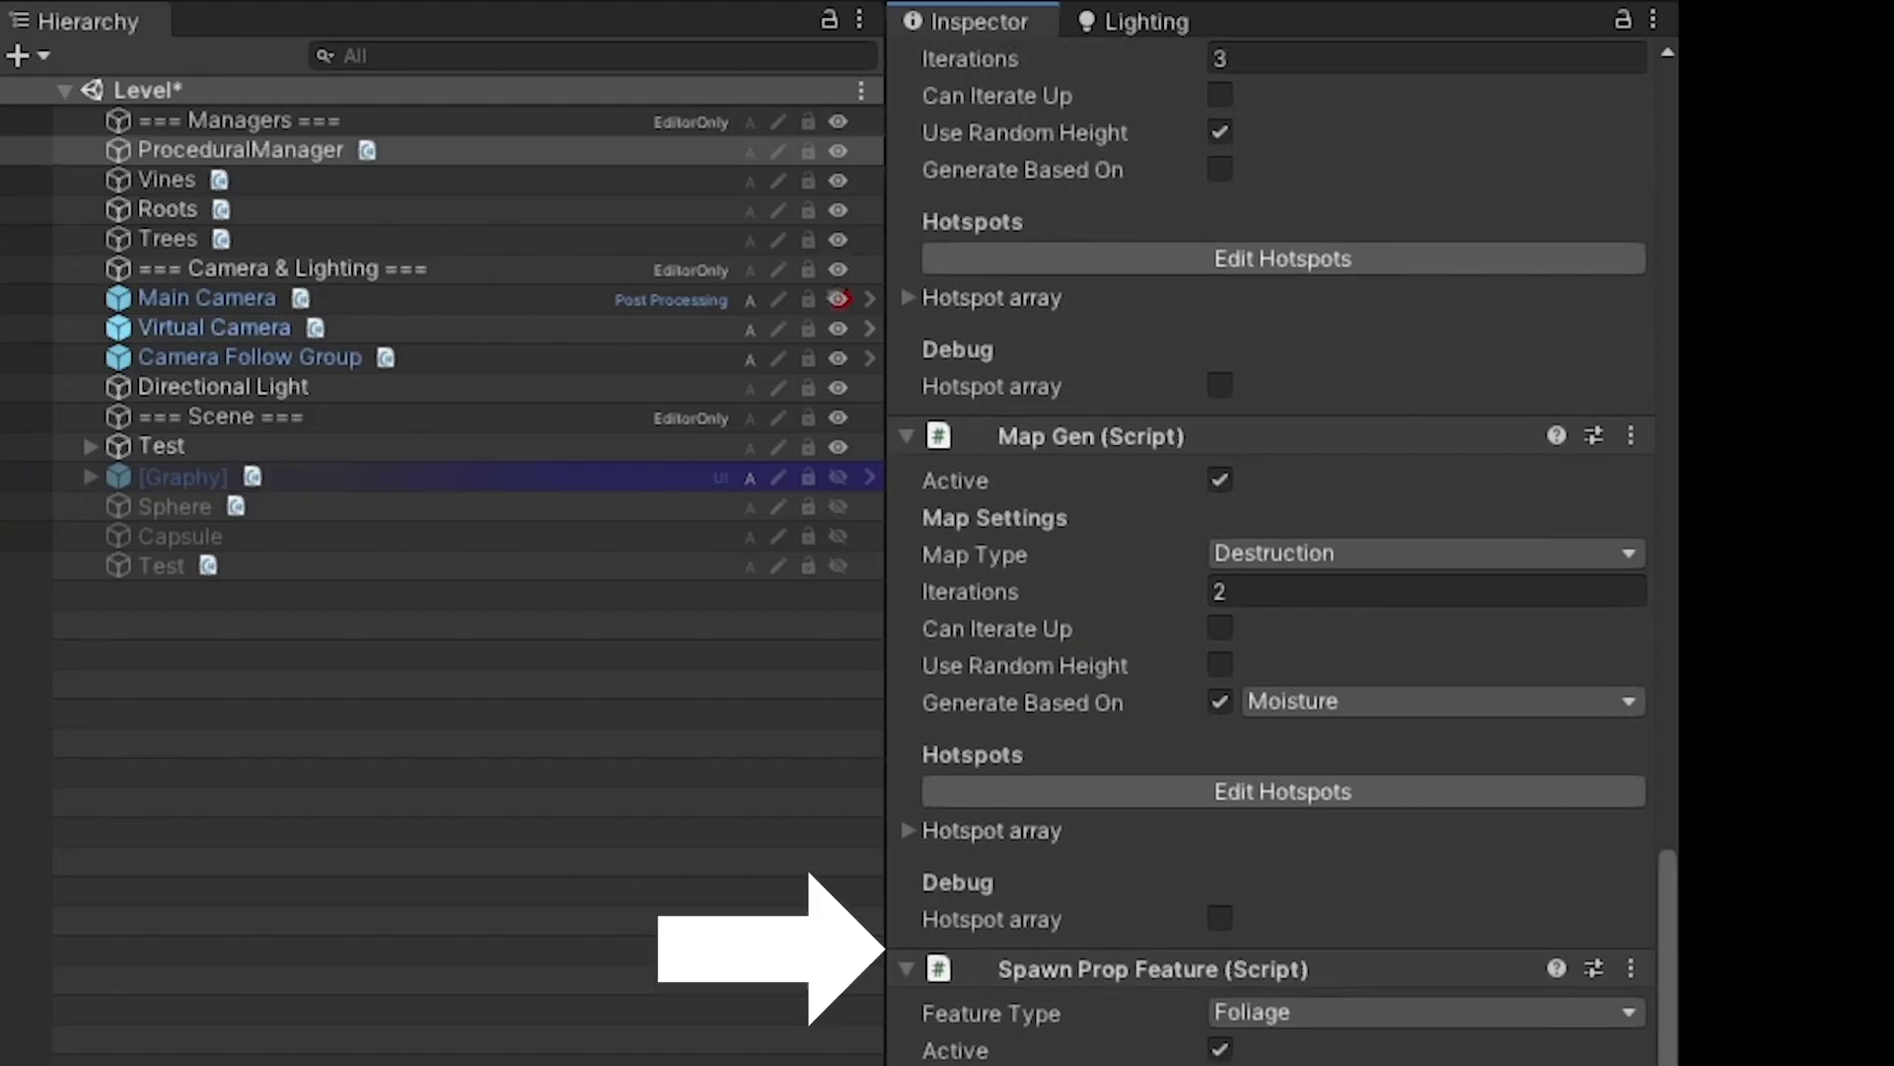
# Step: Scroll the Hierarchy up to Trees and untick its active checkbox in the Inspector
pyautogui.scroll(15, 1677, 579)
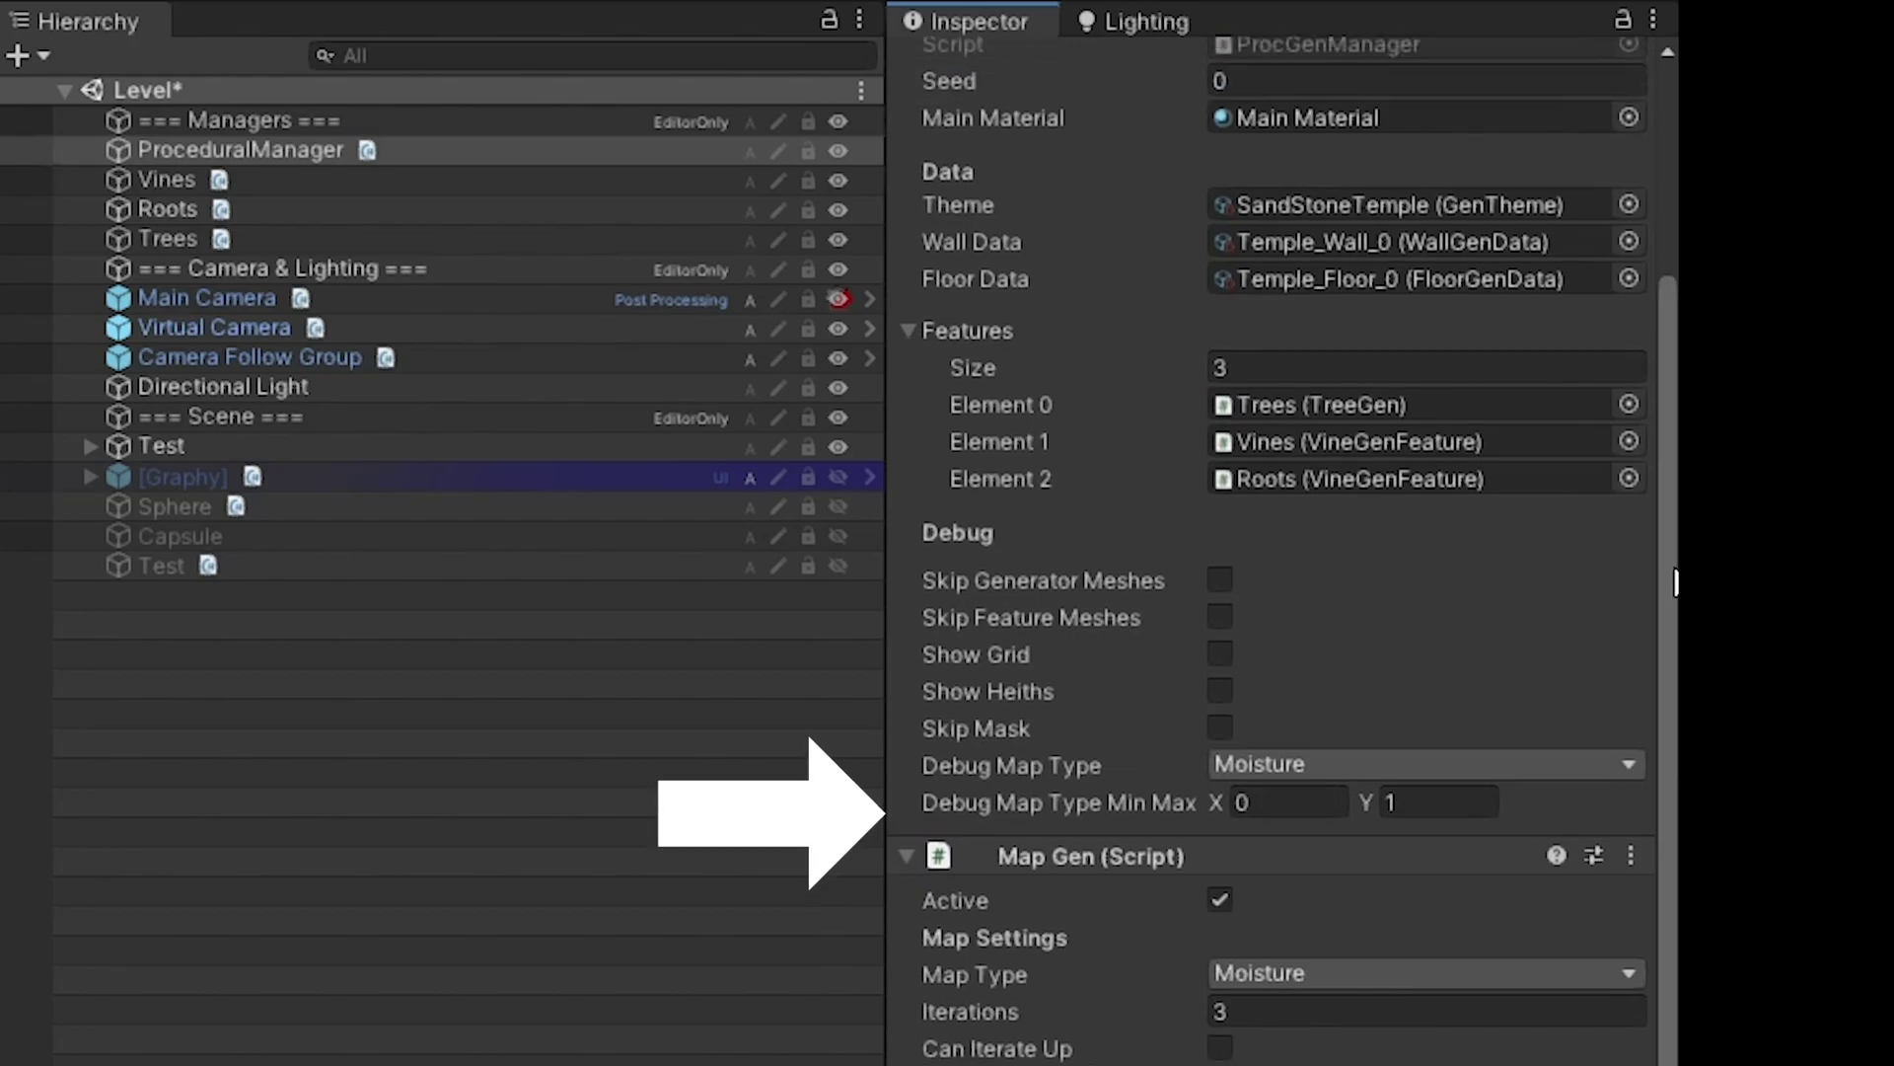
pyautogui.scroll(5, 1678, 580)
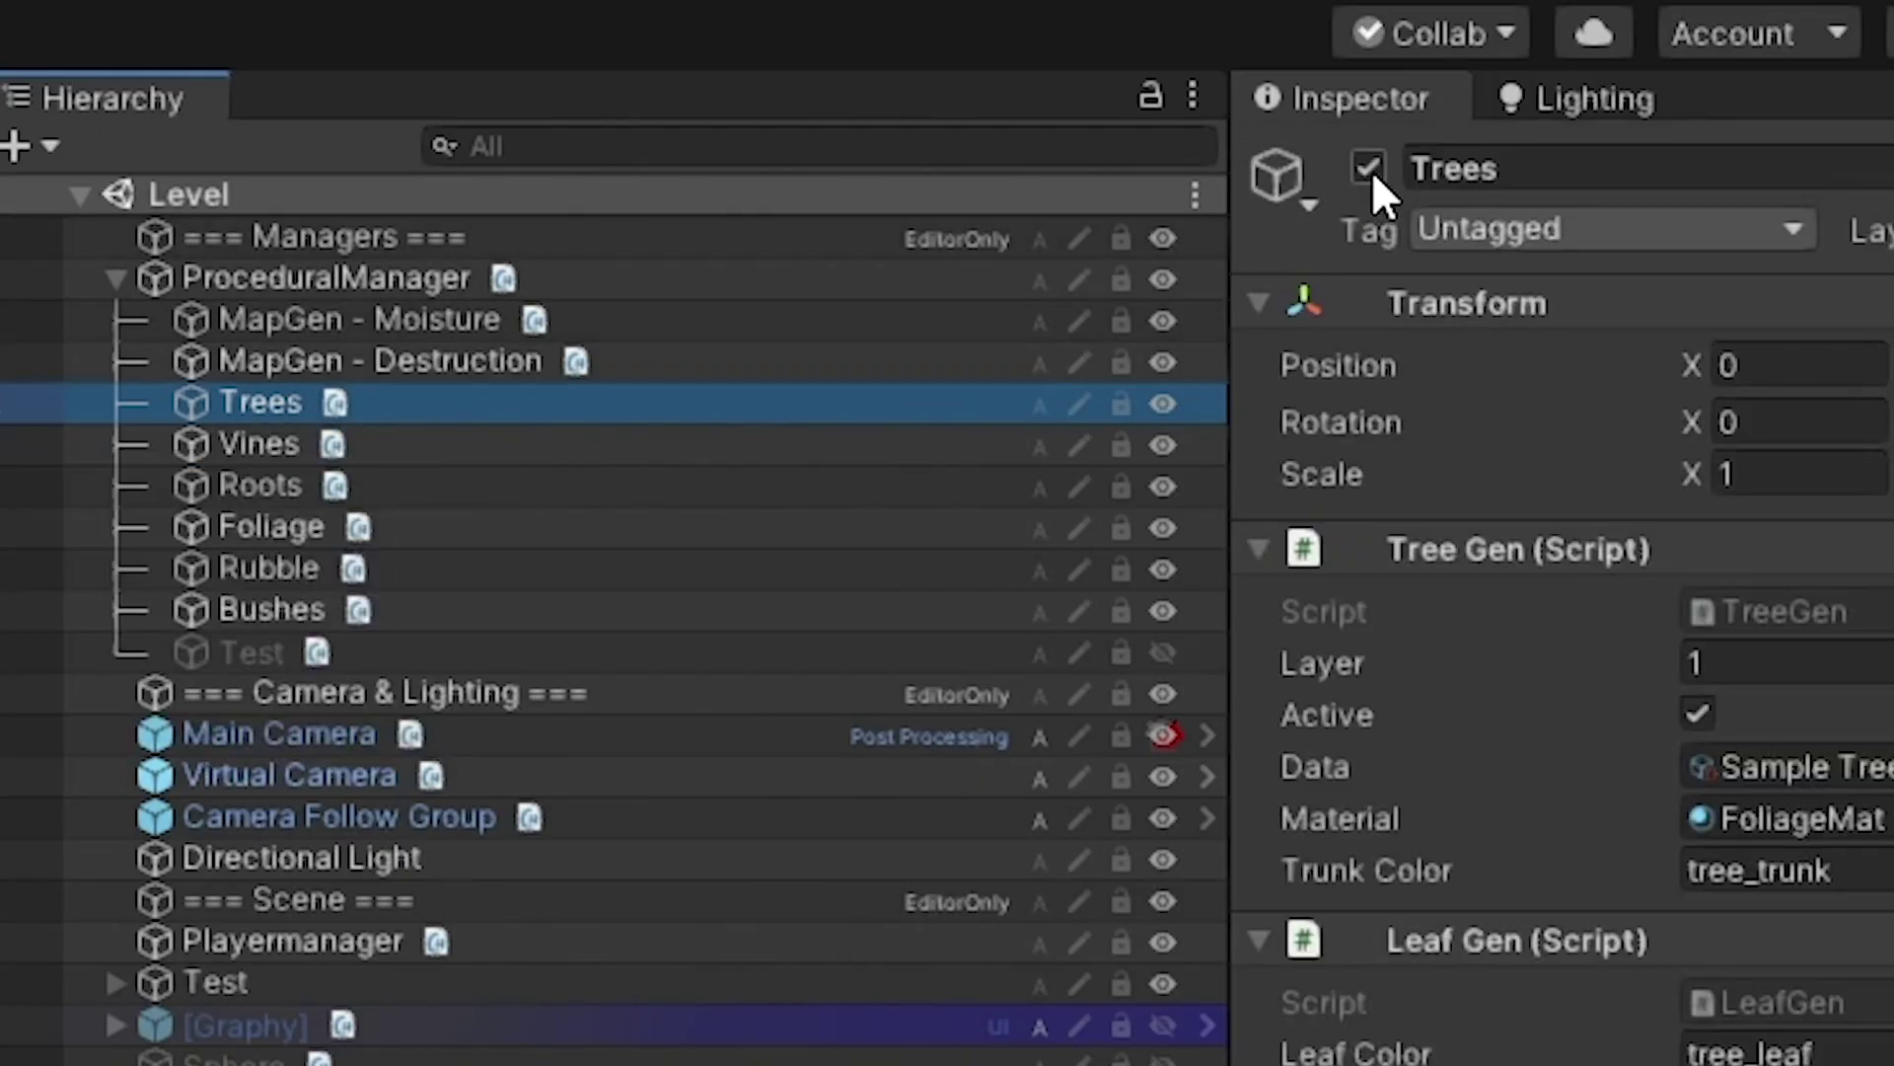
pyautogui.click(1368, 168)
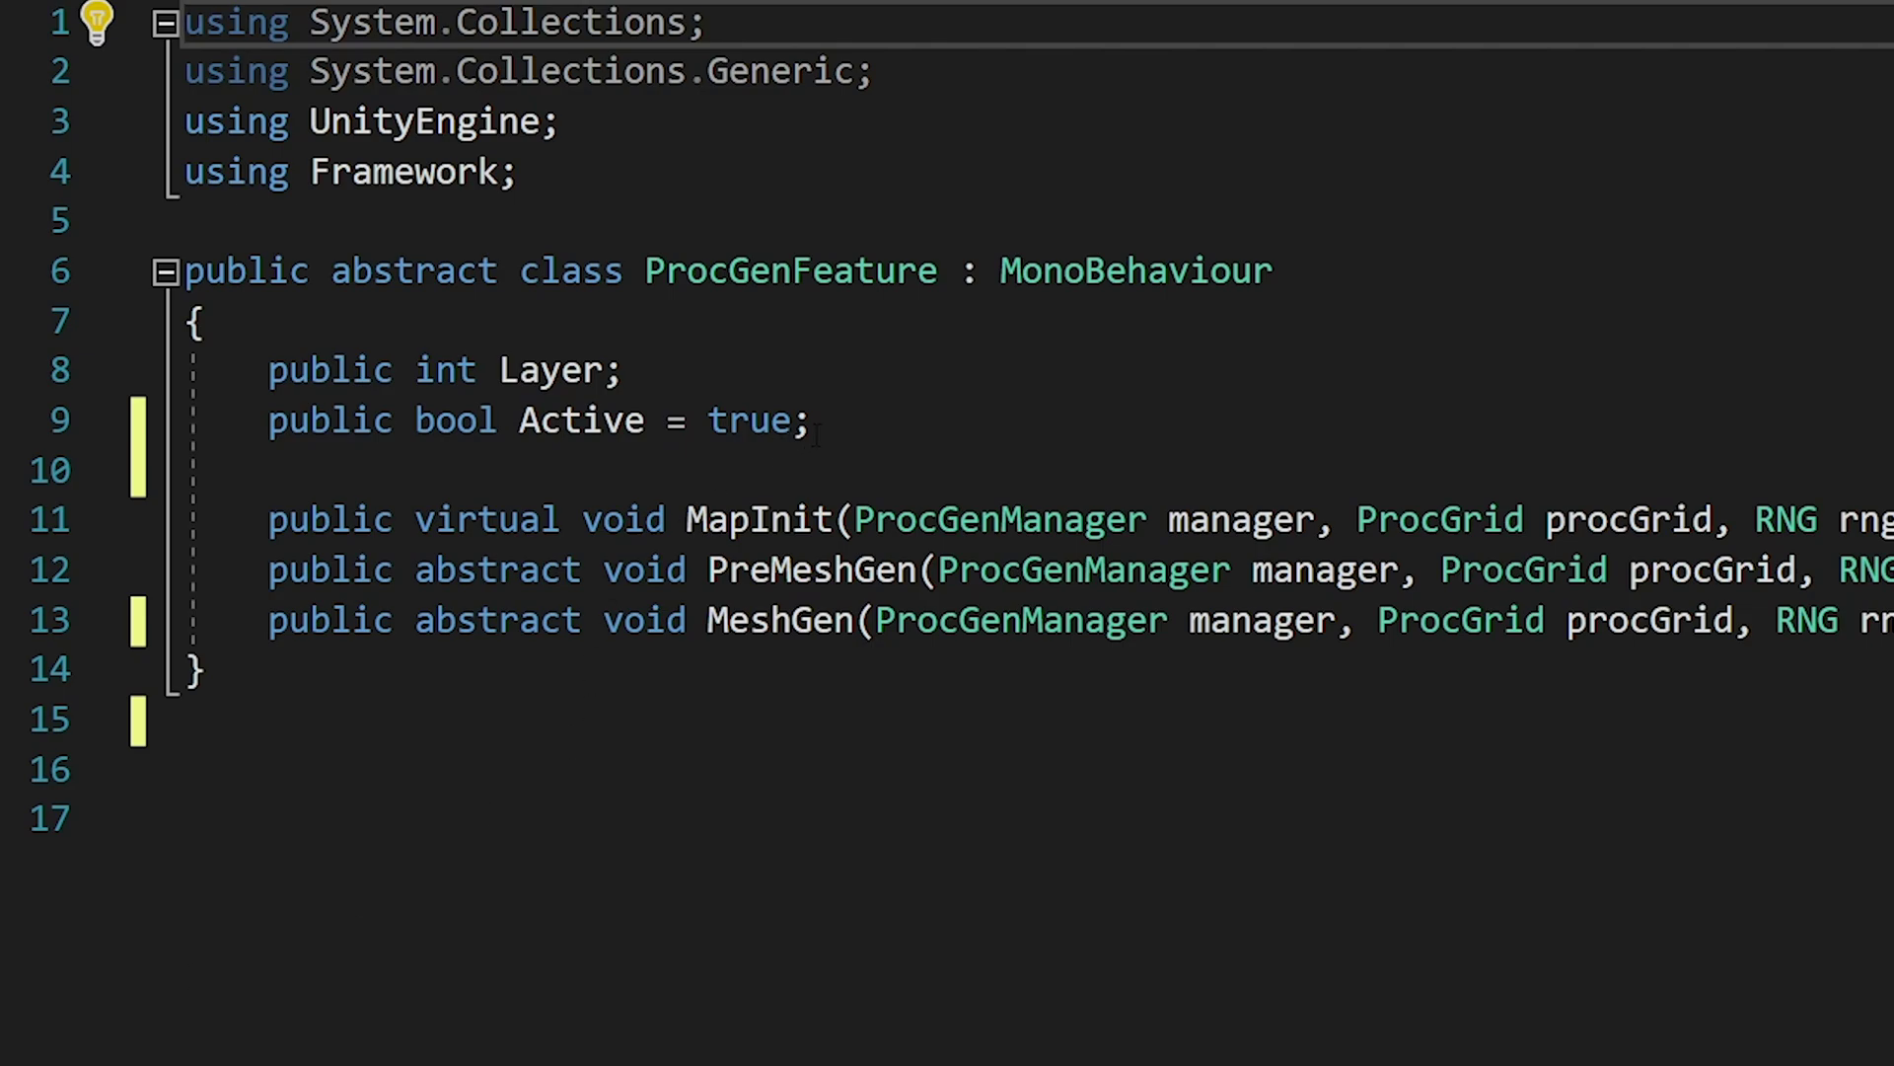
# Step: Delete the 'public bool Active = true;' line from ProcGenFeature.cs
pyautogui.moveTo(815, 434); pyautogui.dragTo(135, 444)
pyautogui.press('BackSpace')
pyautogui.press('BackSpace')
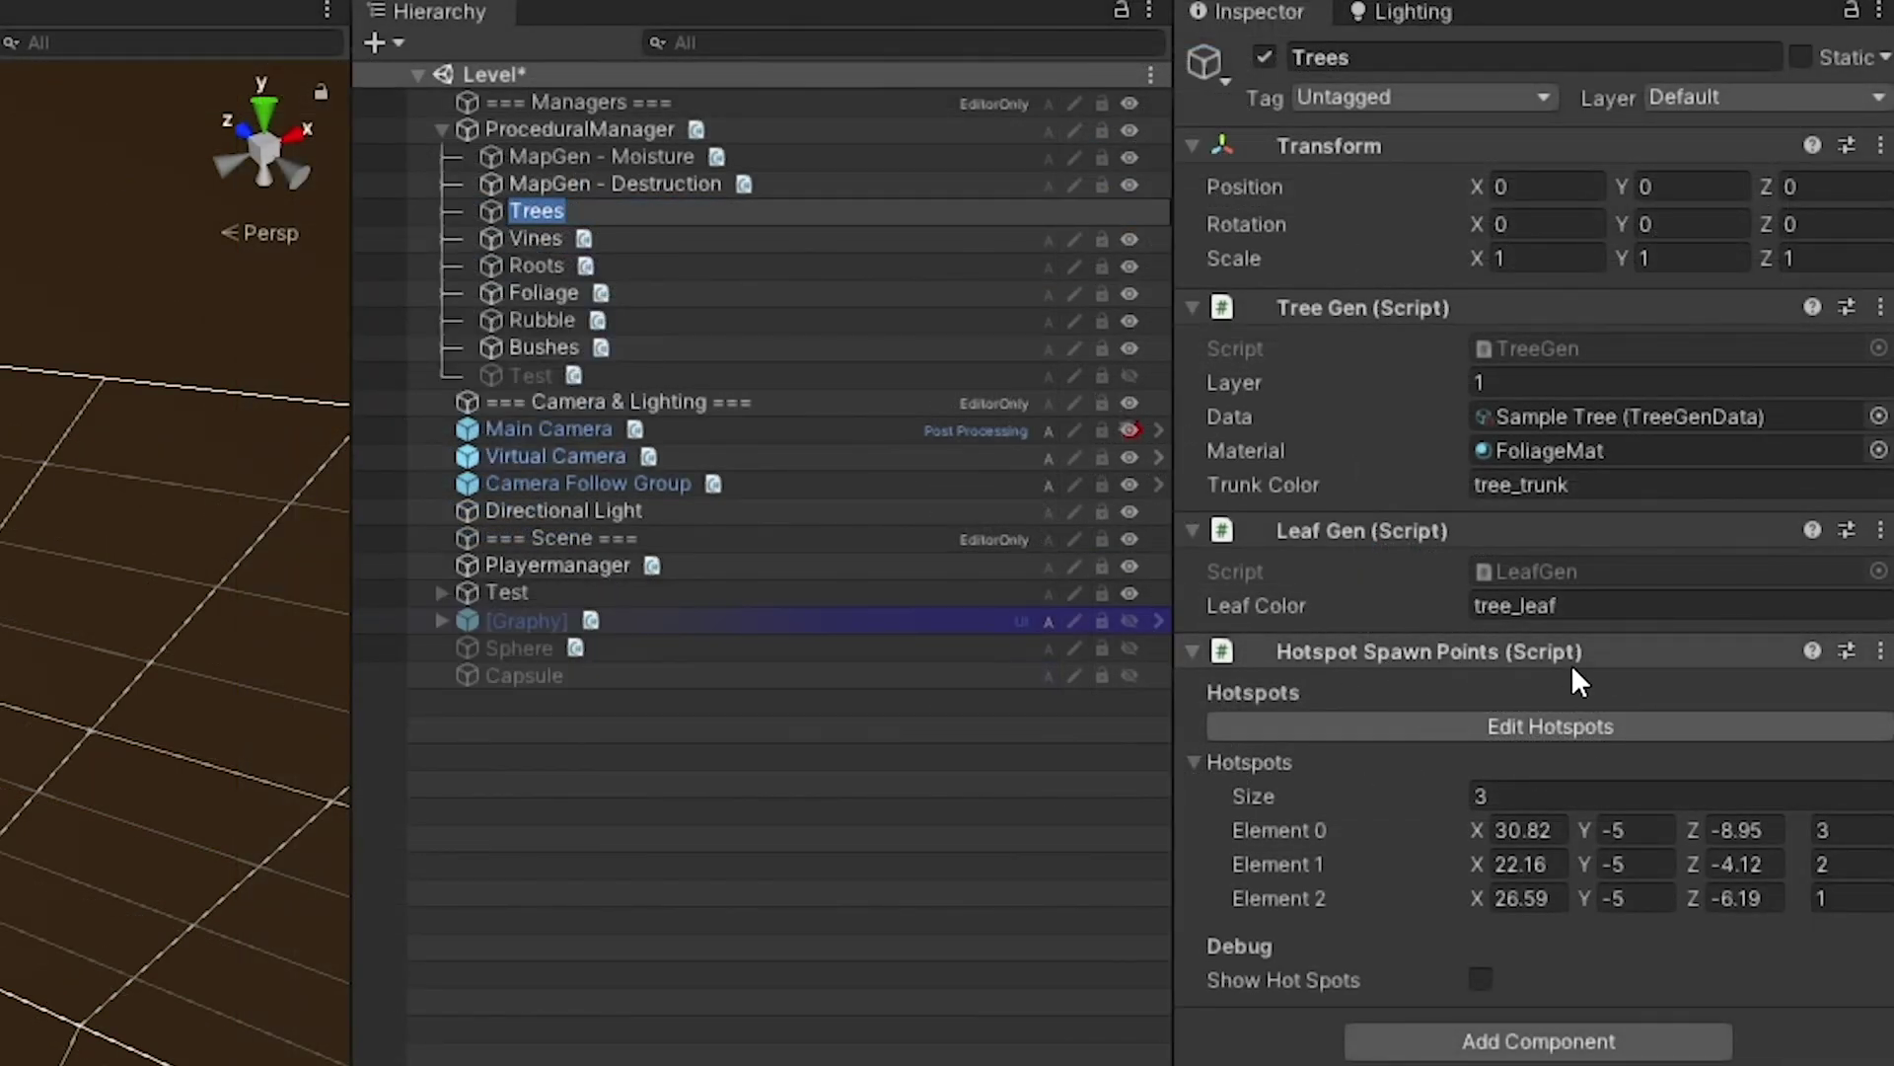
# Step: Reposition the tall tree hotspot cylinder and place a Ctrl+D duplicate elsewhere on the floor
pyautogui.click(1595, 730)
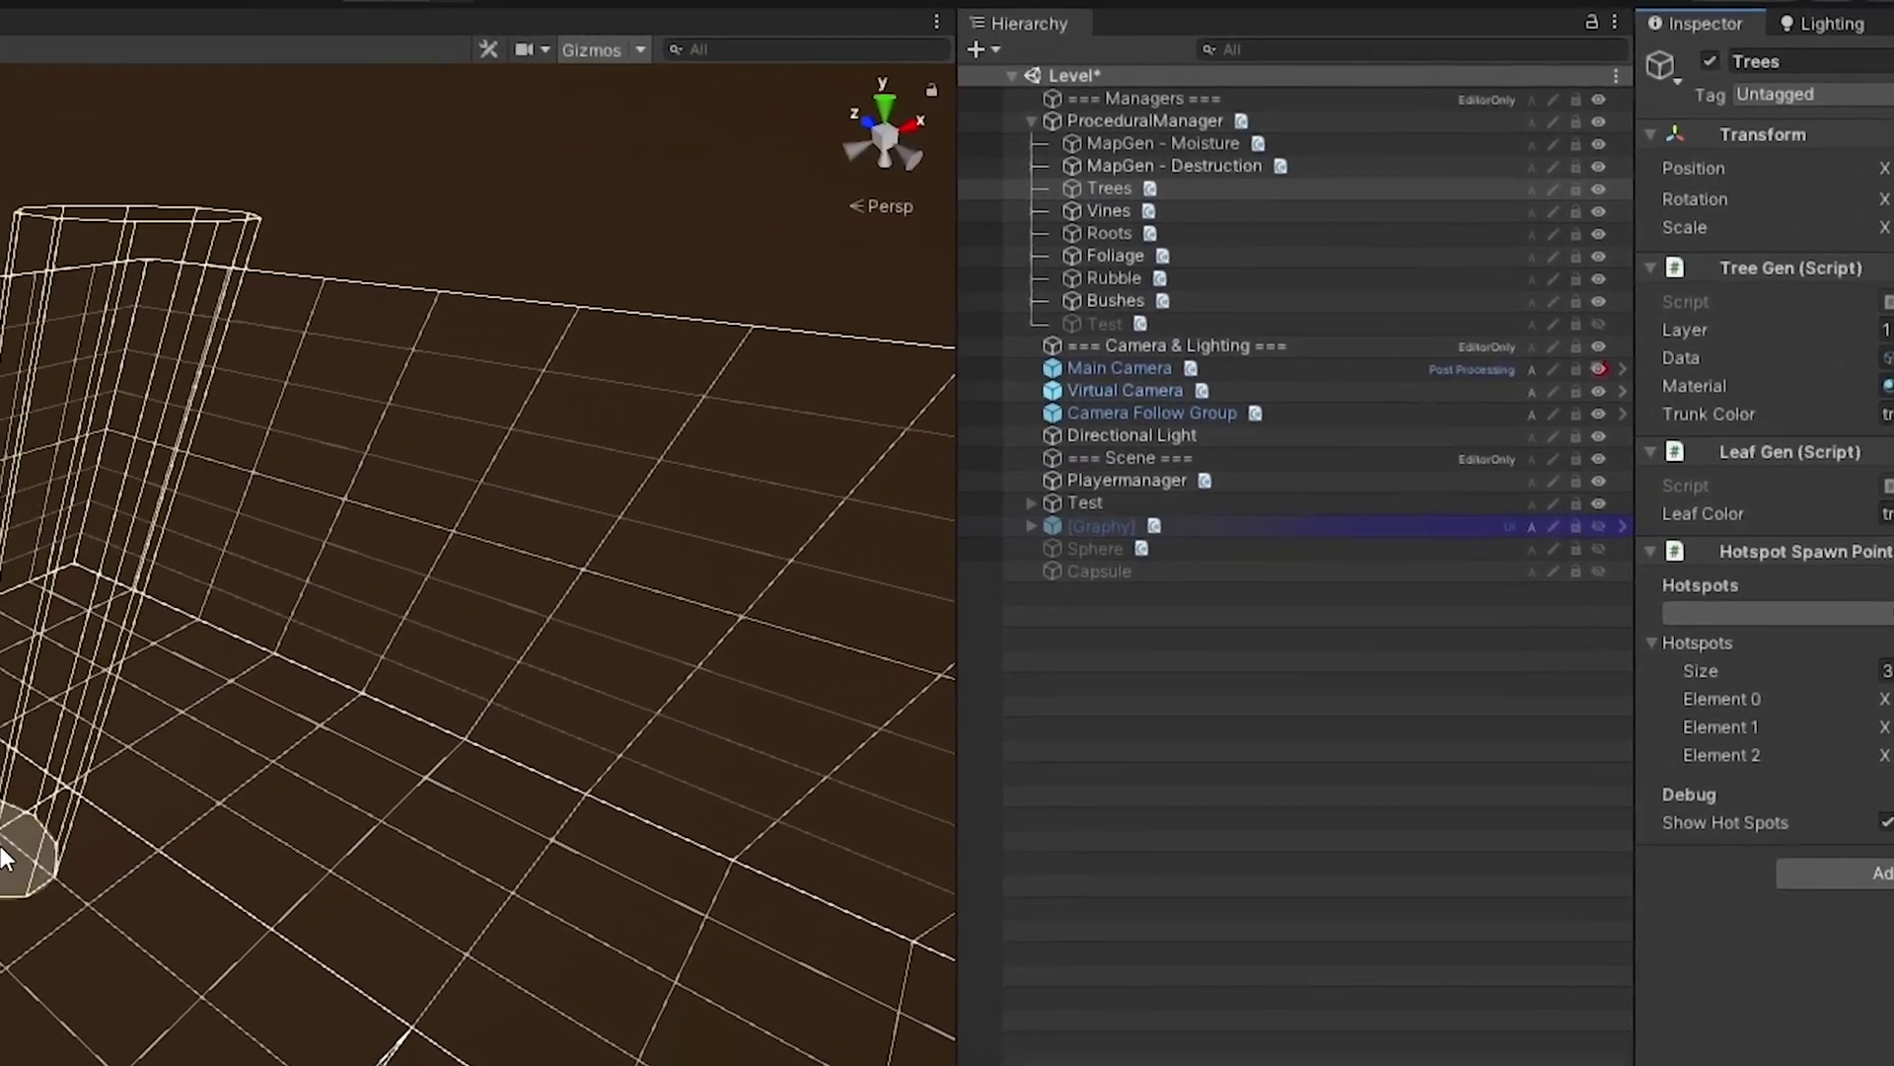
pyautogui.moveTo(874, 659); pyautogui.dragTo(876, 592)
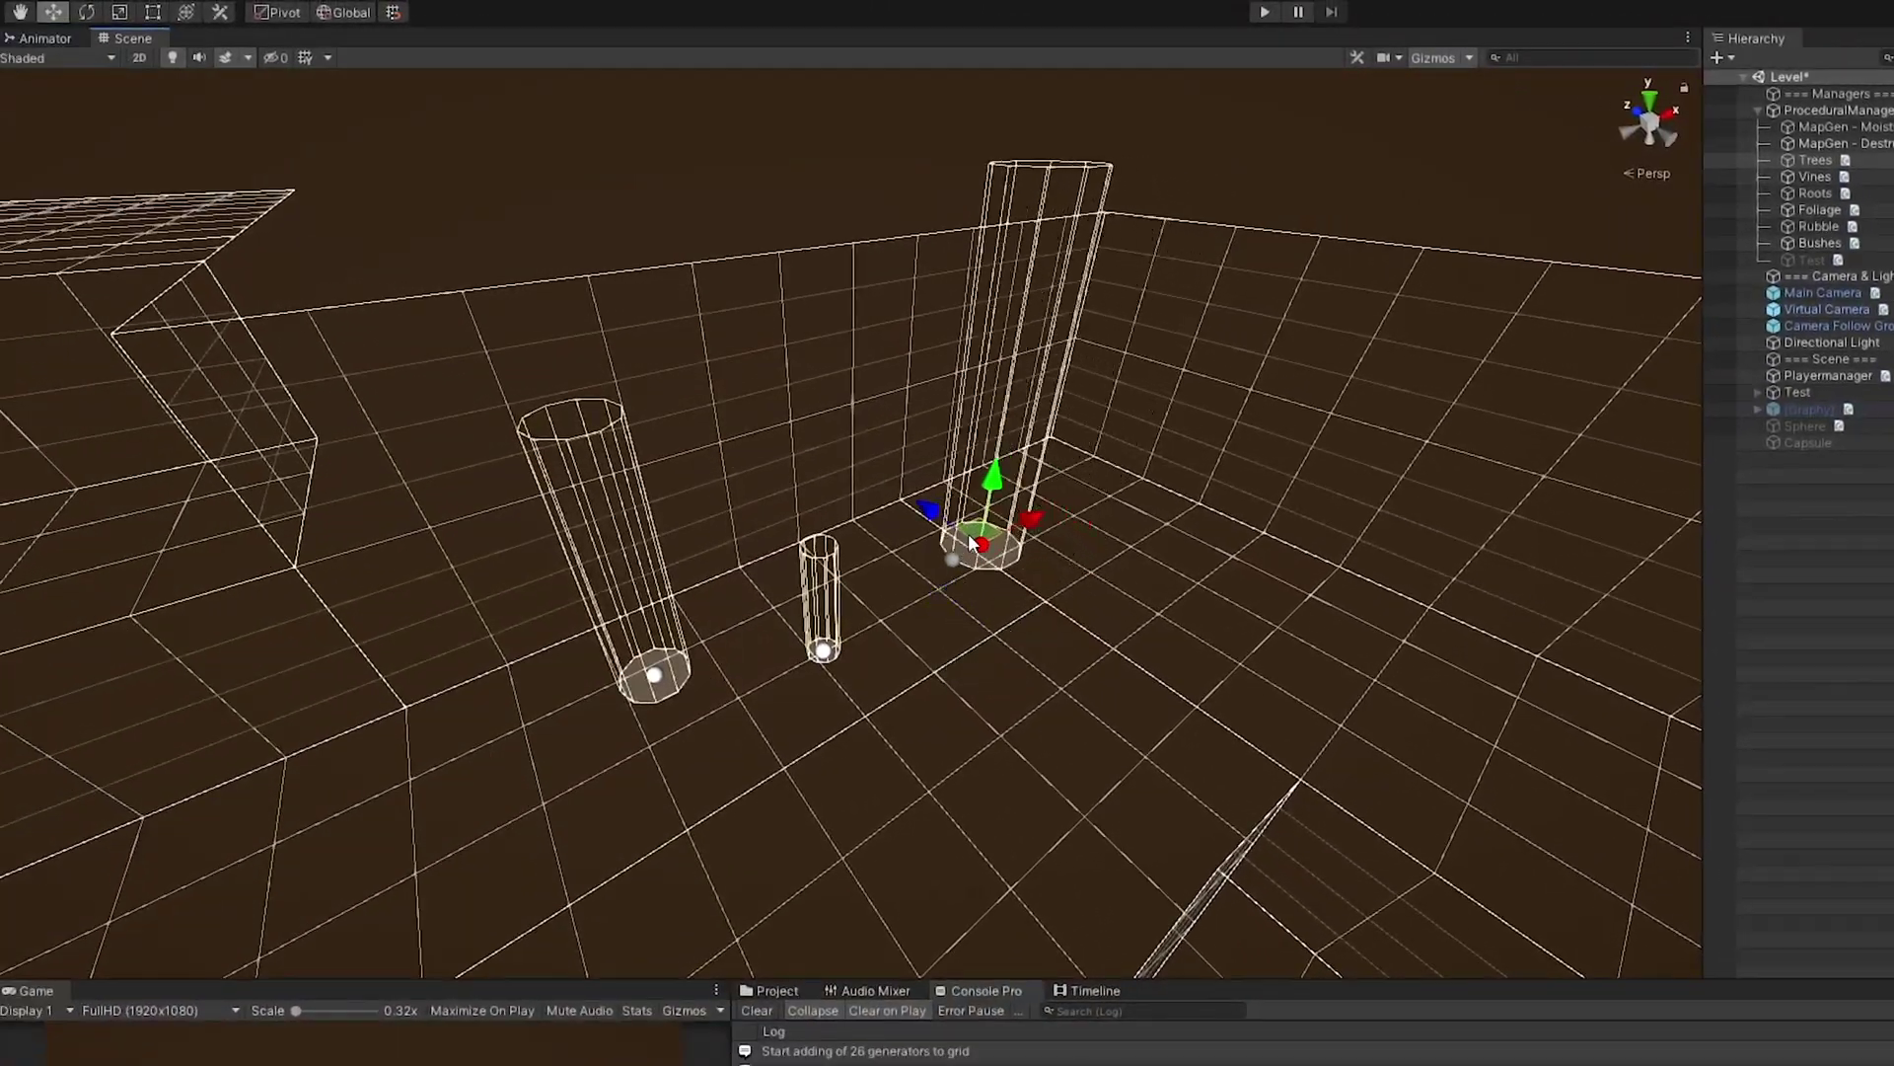
pyautogui.moveTo(996, 582); pyautogui.dragTo(1065, 603)
pyautogui.hotkey('ctrl', 'd')
pyautogui.moveTo(1144, 679); pyautogui.dragTo(1227, 596)
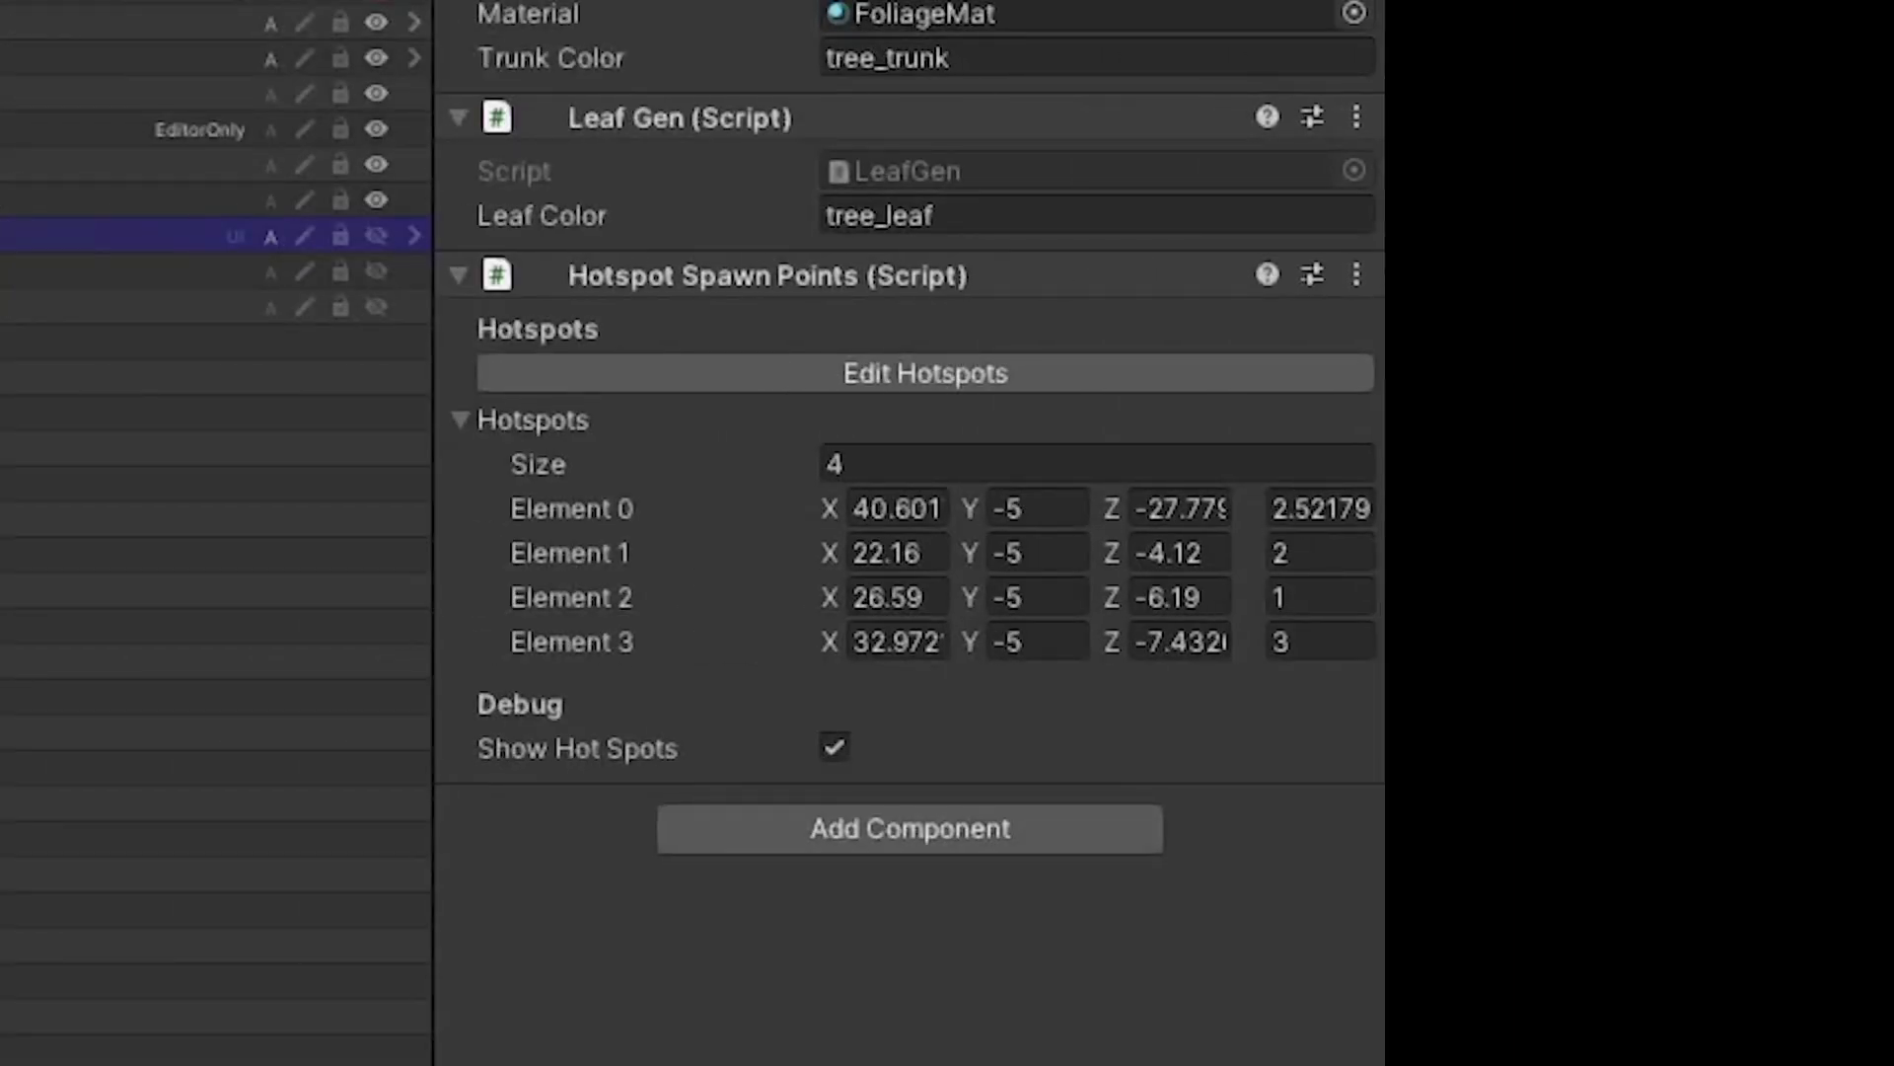
# Step: Add Datamap Spawn Points to Trees and remove its Hotspot Spawn Points component
pyautogui.click(821, 834)
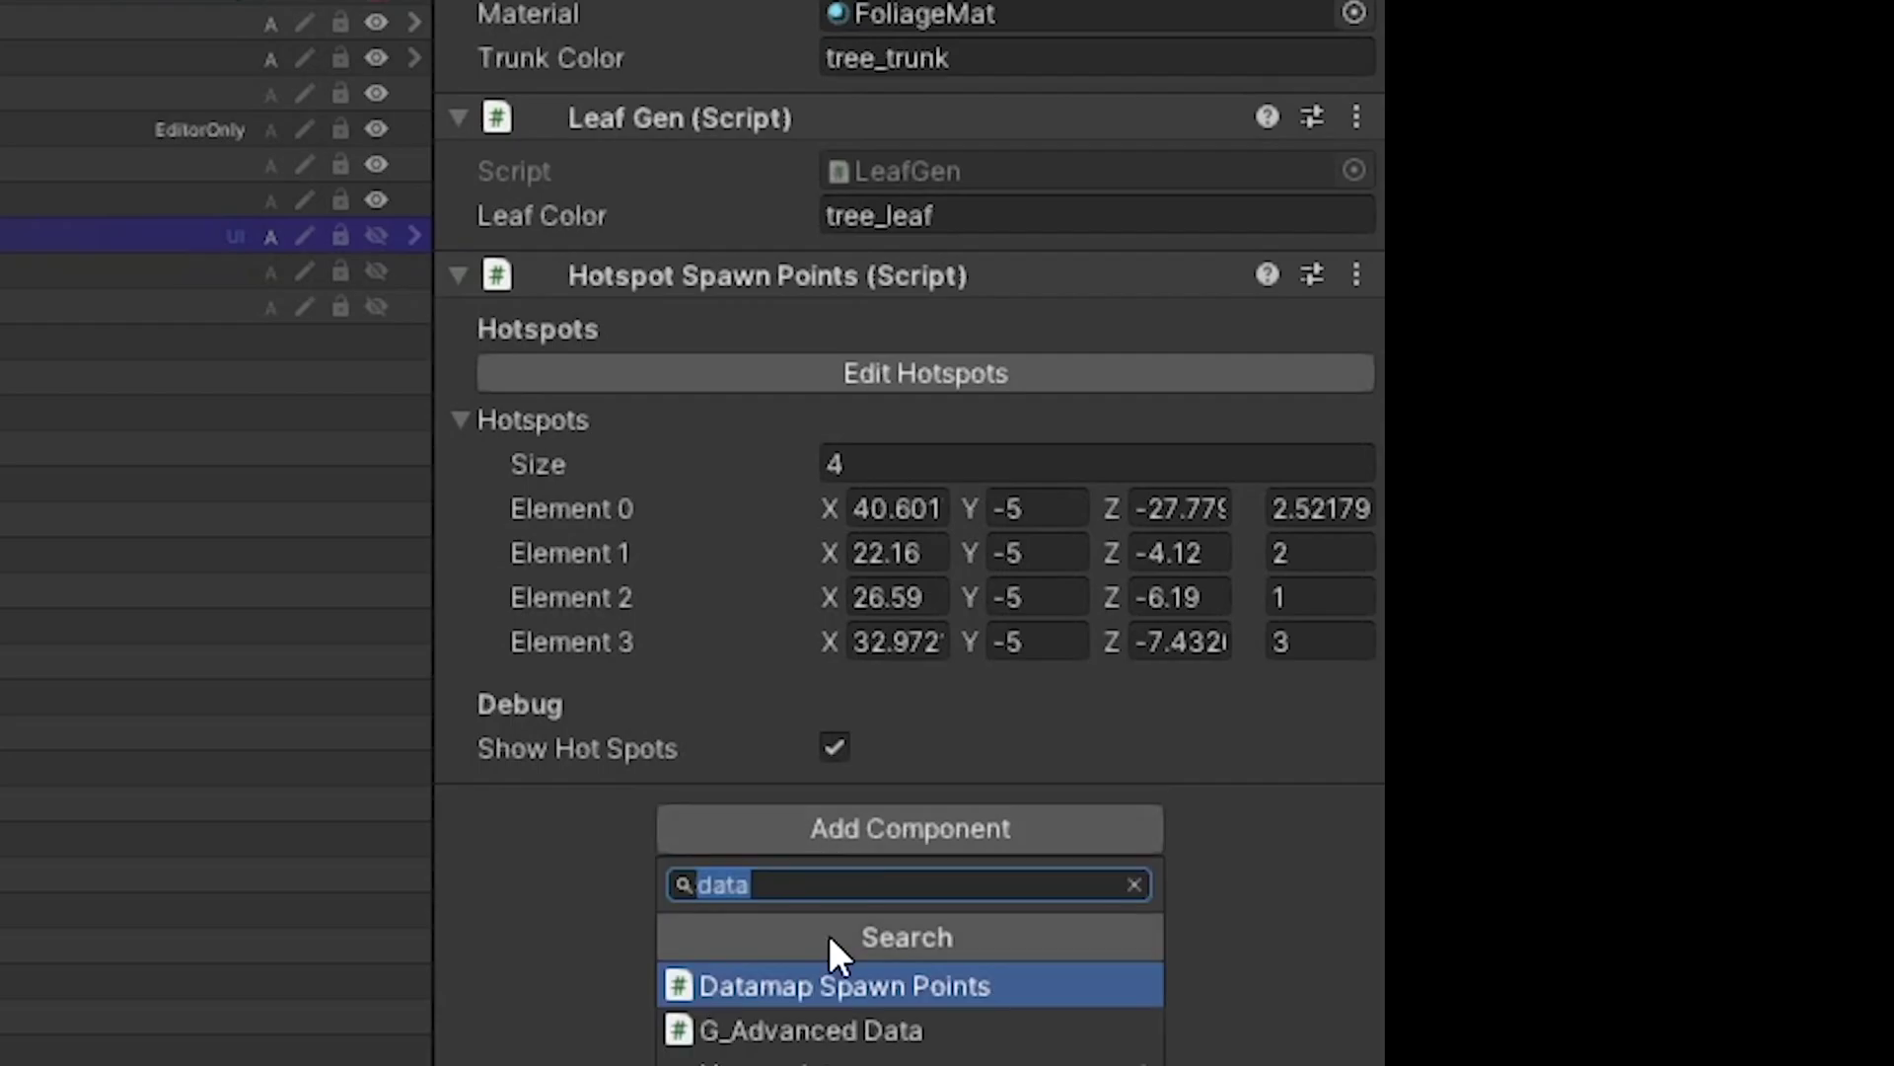
pyautogui.click(834, 985)
pyautogui.rightClick(849, 282)
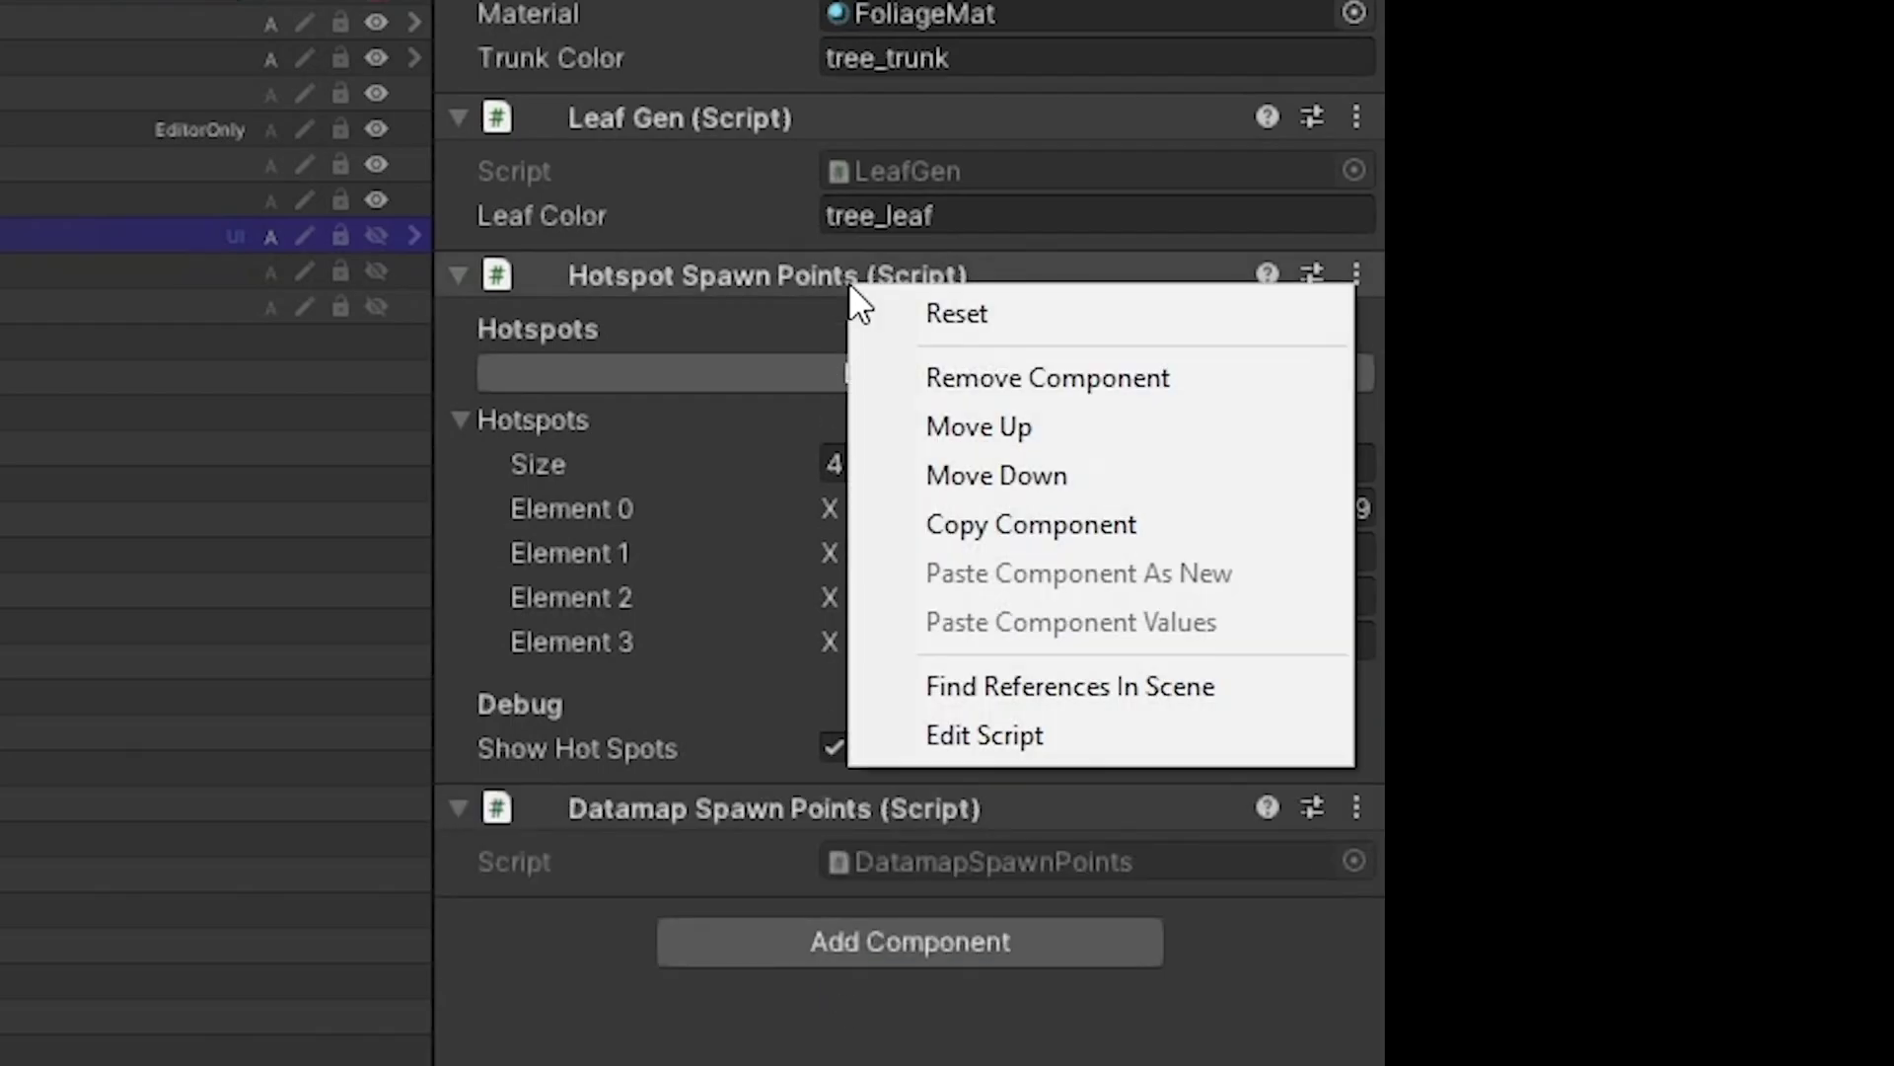
pyautogui.click(927, 375)
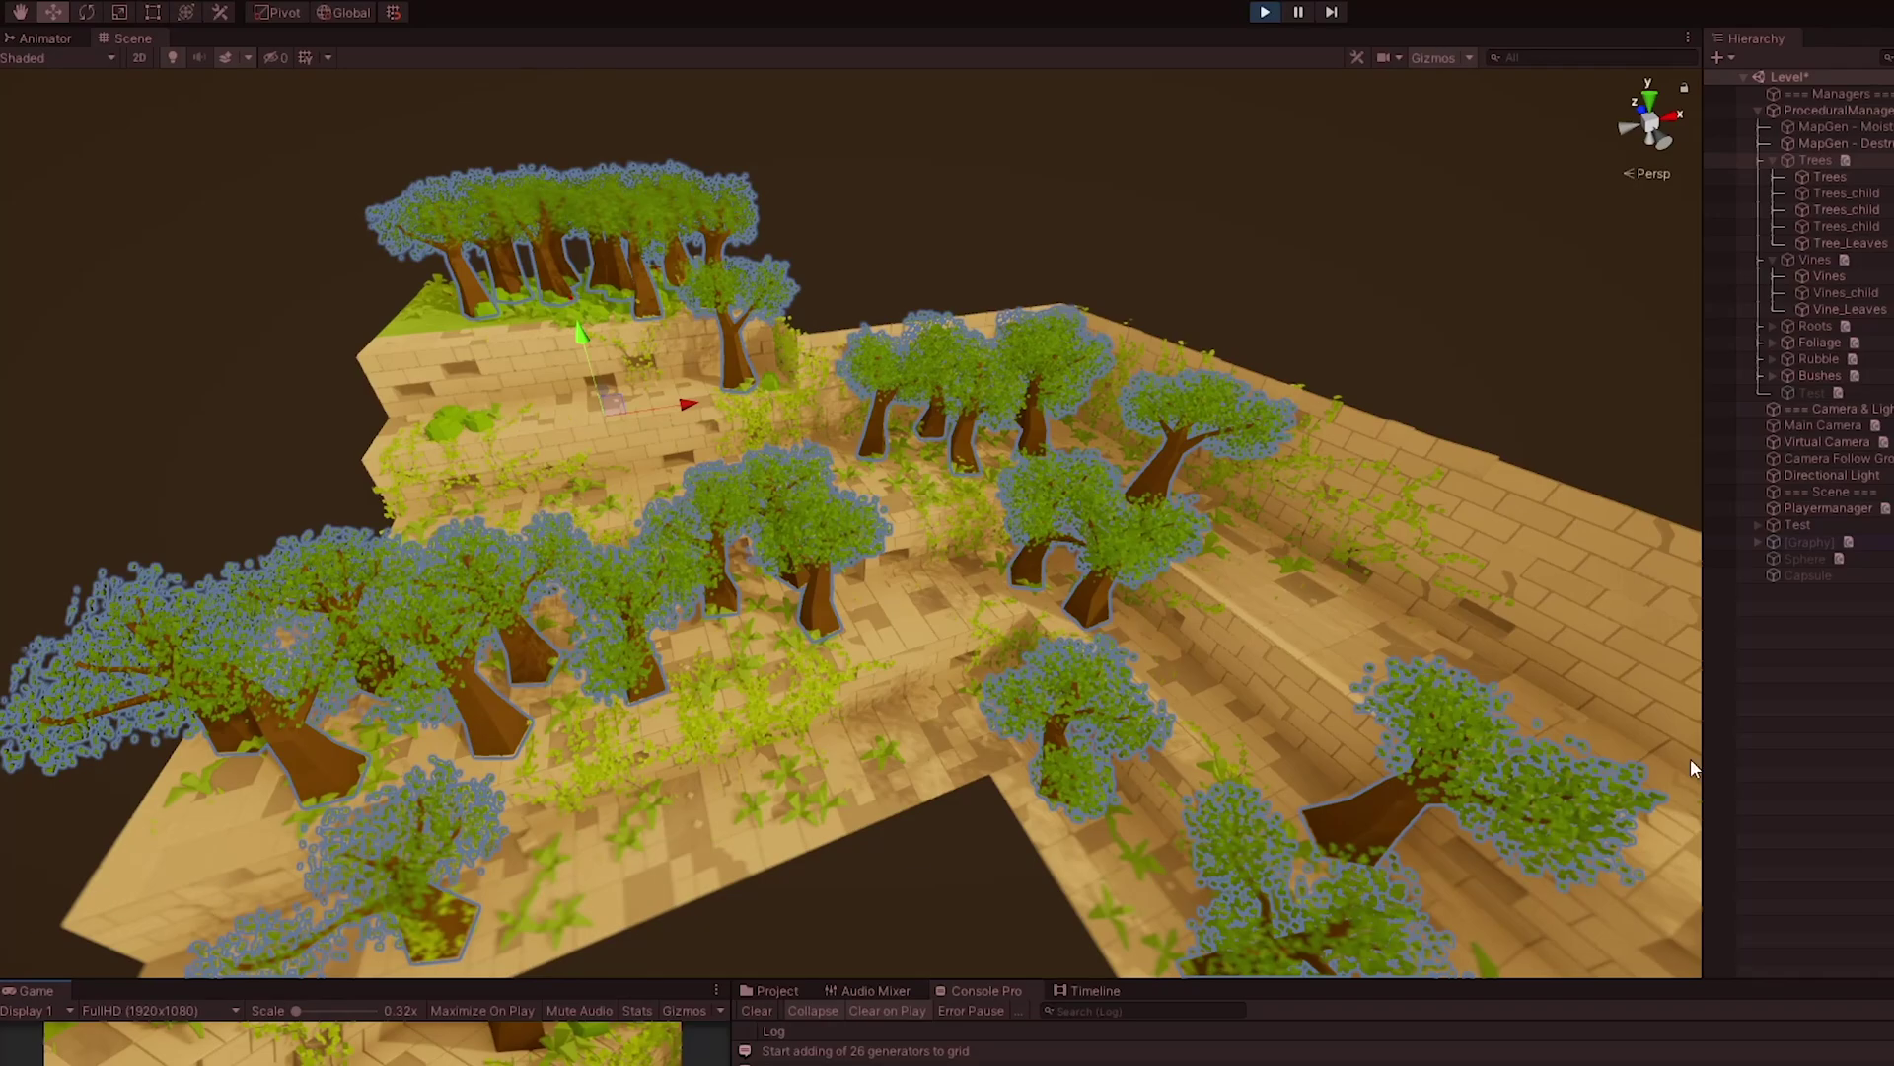
pyautogui.keyDown('alt'); pyautogui.moveTo(992, 780); pyautogui.dragTo(845, 698); pyautogui.keyUp('alt')
pyautogui.keyDown('alt'); pyautogui.moveTo(382, 745); pyautogui.dragTo(1028, 726); pyautogui.keyUp('alt')
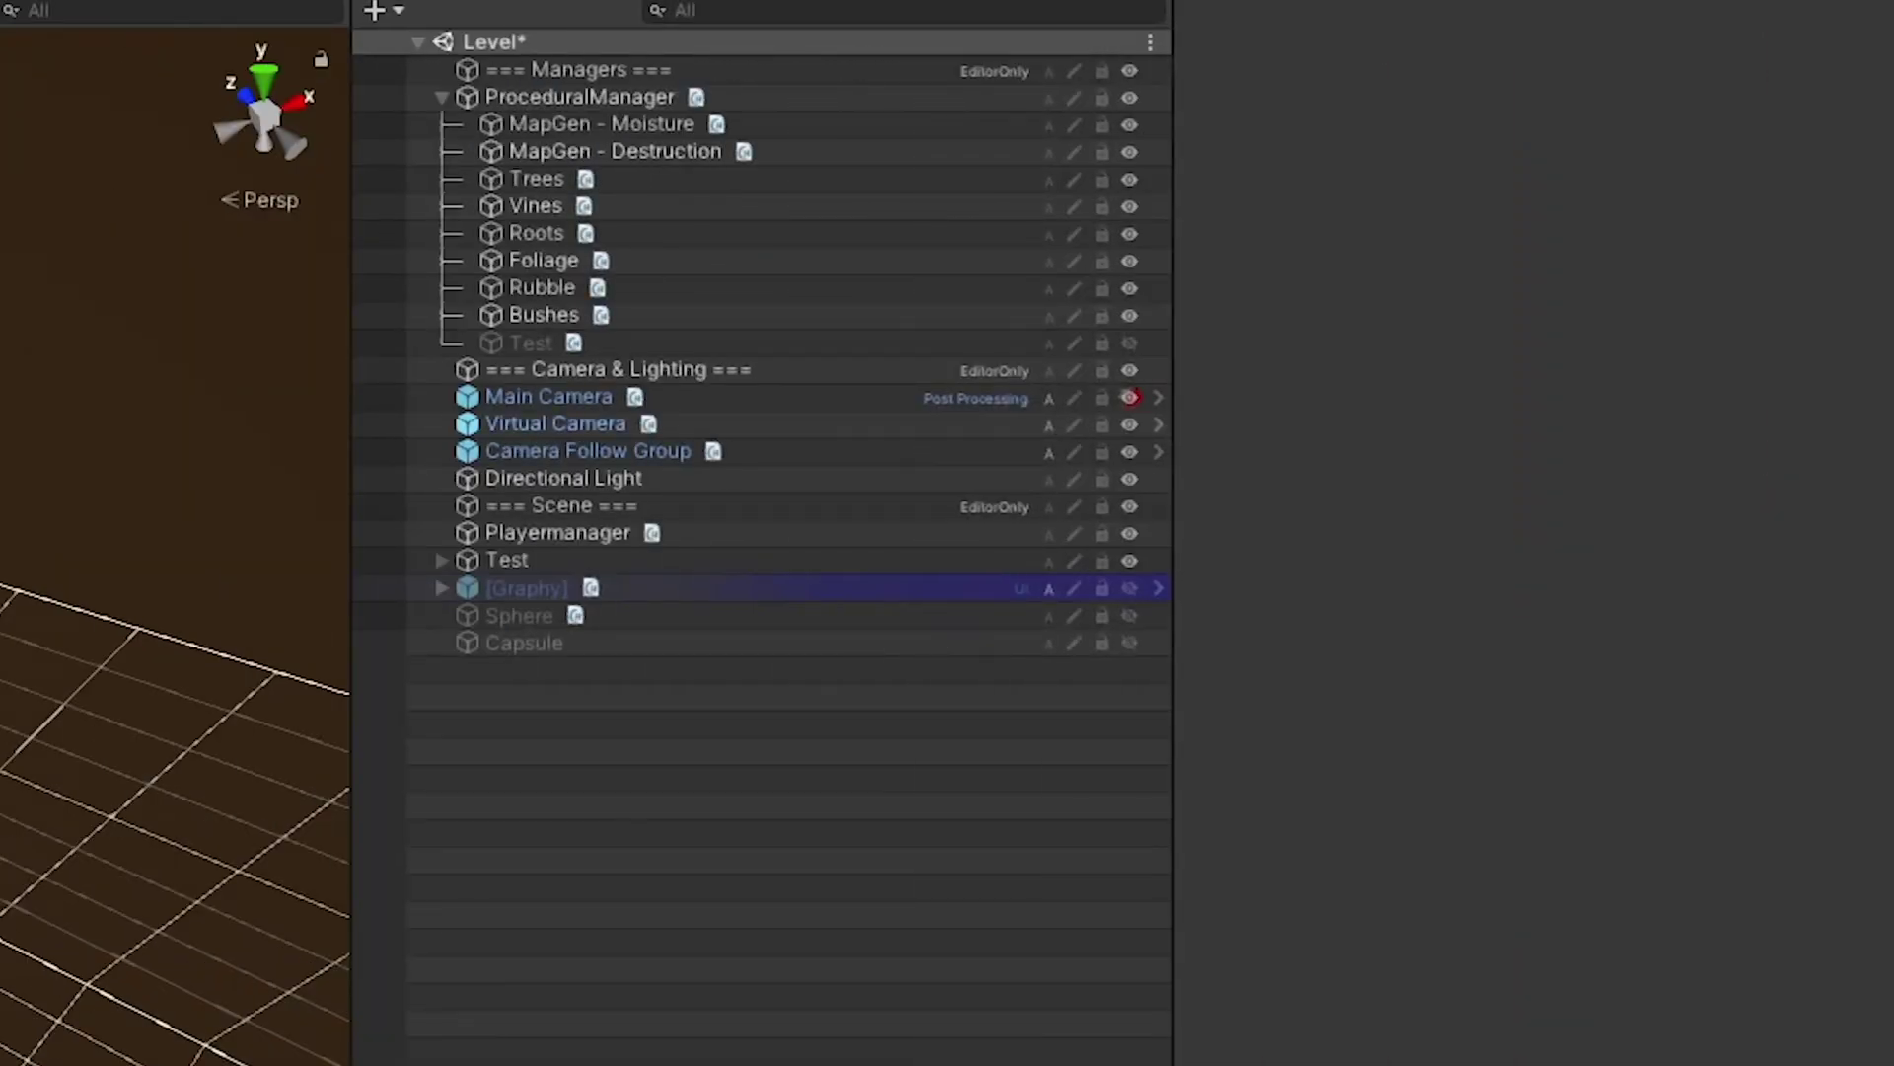
# Step: Create an empty 'Flowers' object under ProceduralManager and give it a Spawn Prop Feature component
pyautogui.hotkey('alt', 'shift', 'n')
pyautogui.write('Flowers')
pyautogui.press('Return')
pyautogui.click(1501, 292)
pyautogui.write('prop')
pyautogui.click(1515, 406)
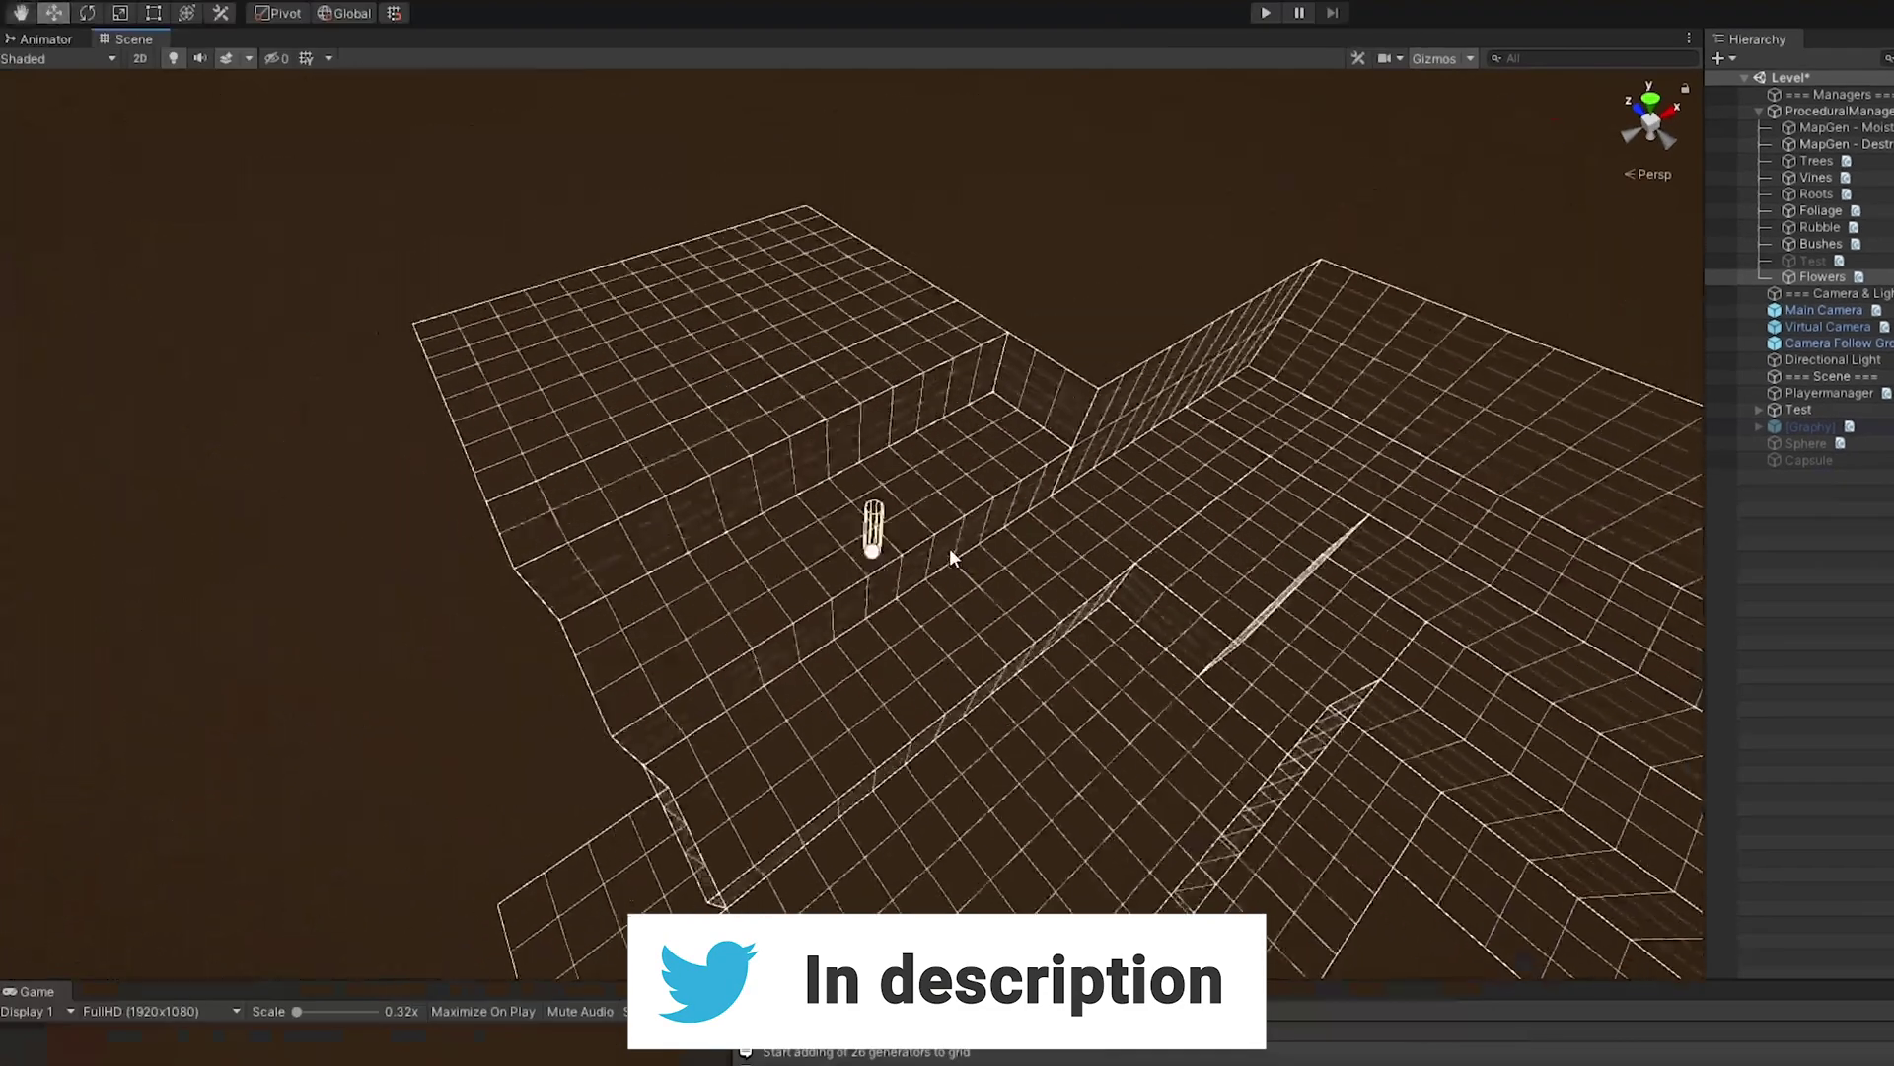
pyautogui.press('f')
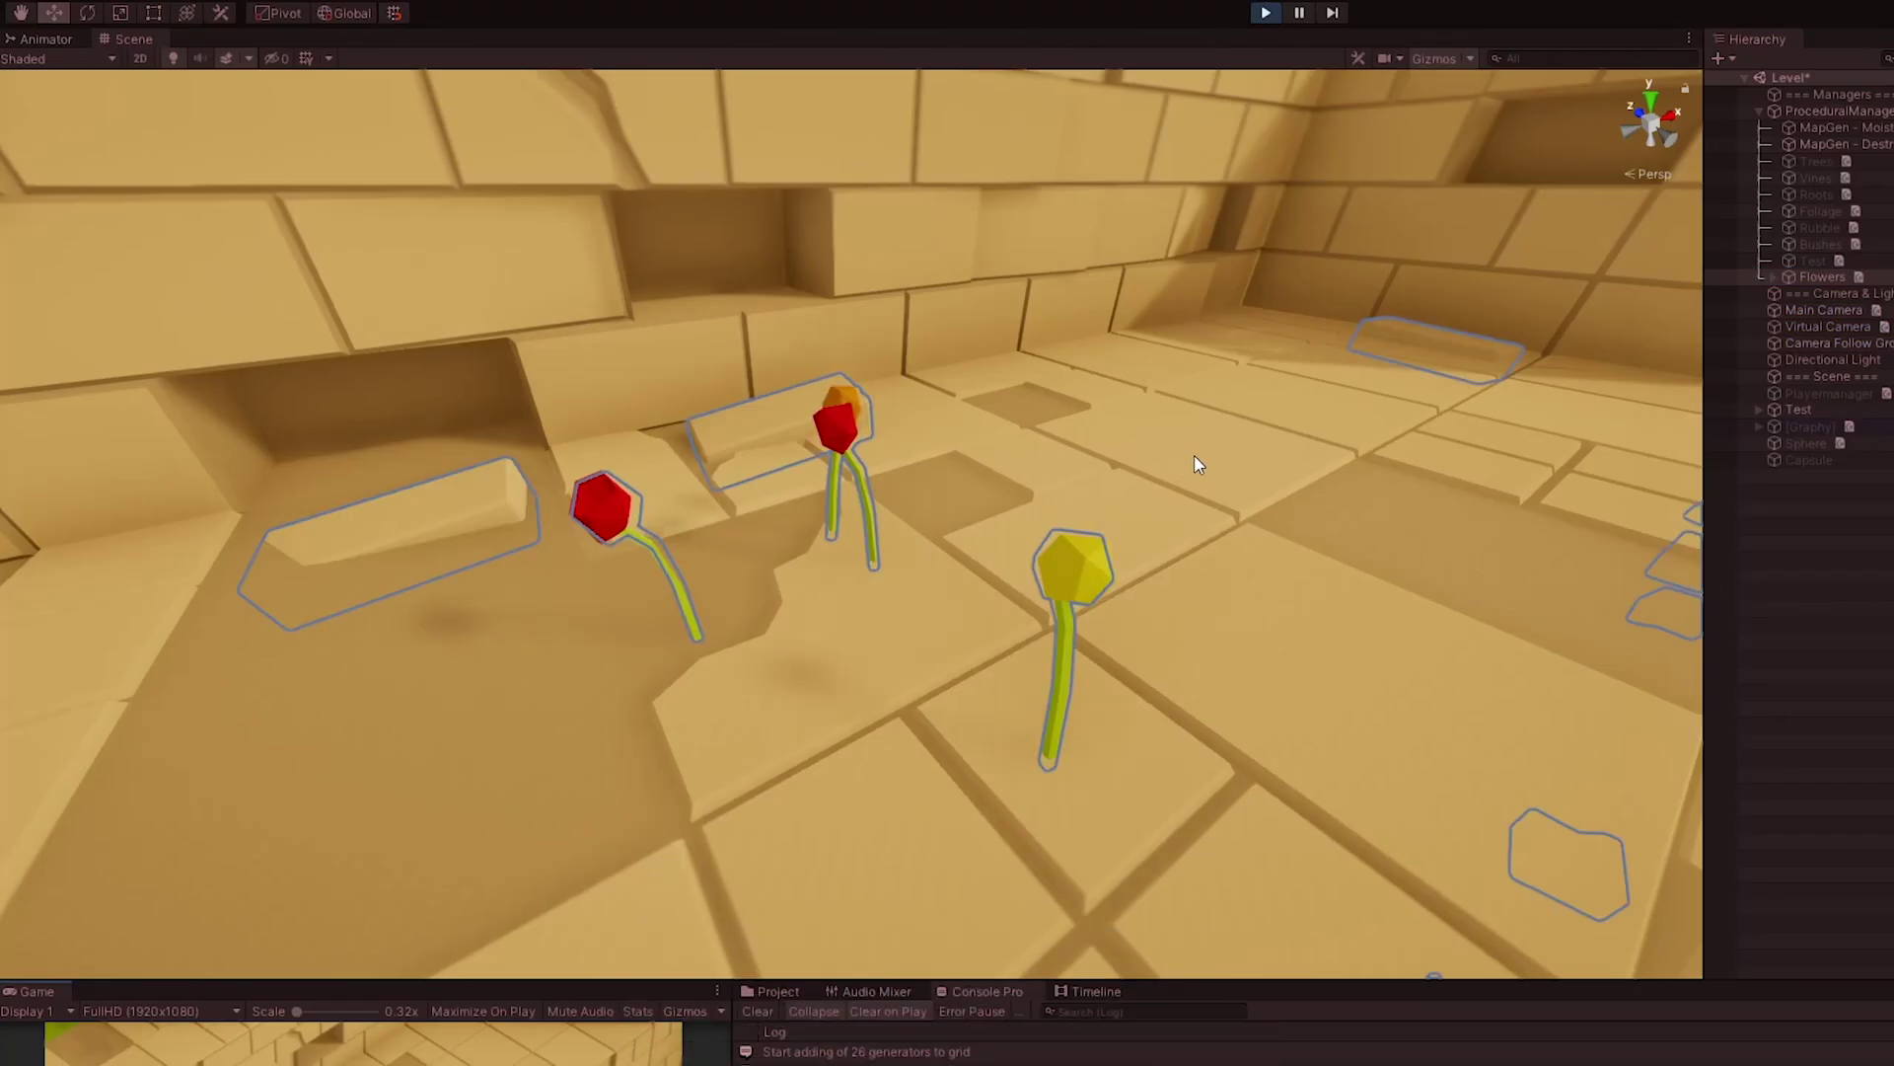
pyautogui.click(1792, 614)
pyautogui.moveTo(1220, 392); pyautogui.dragTo(1240, 518, button='right')
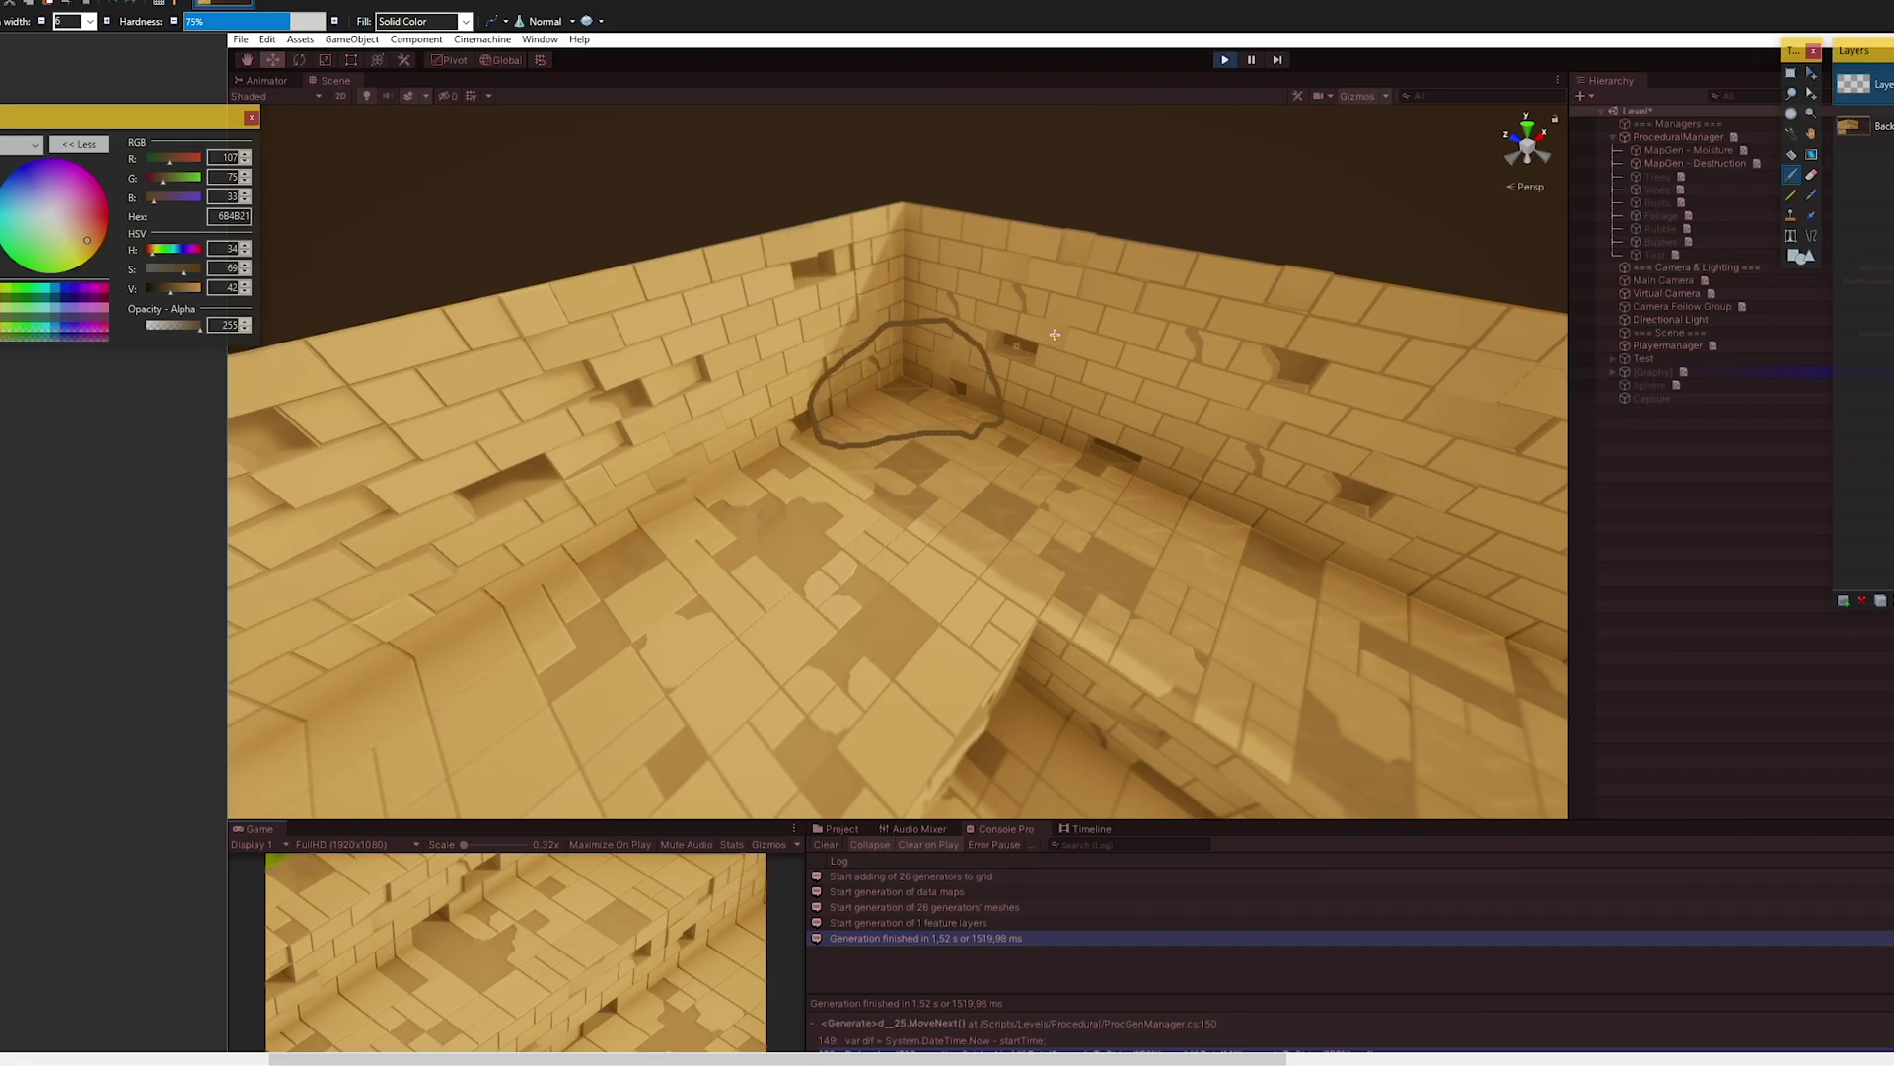
# Step: Fill the outlined wall corner dark brown and shade it with lighter and darker brown strokes
pyautogui.click(922, 393)
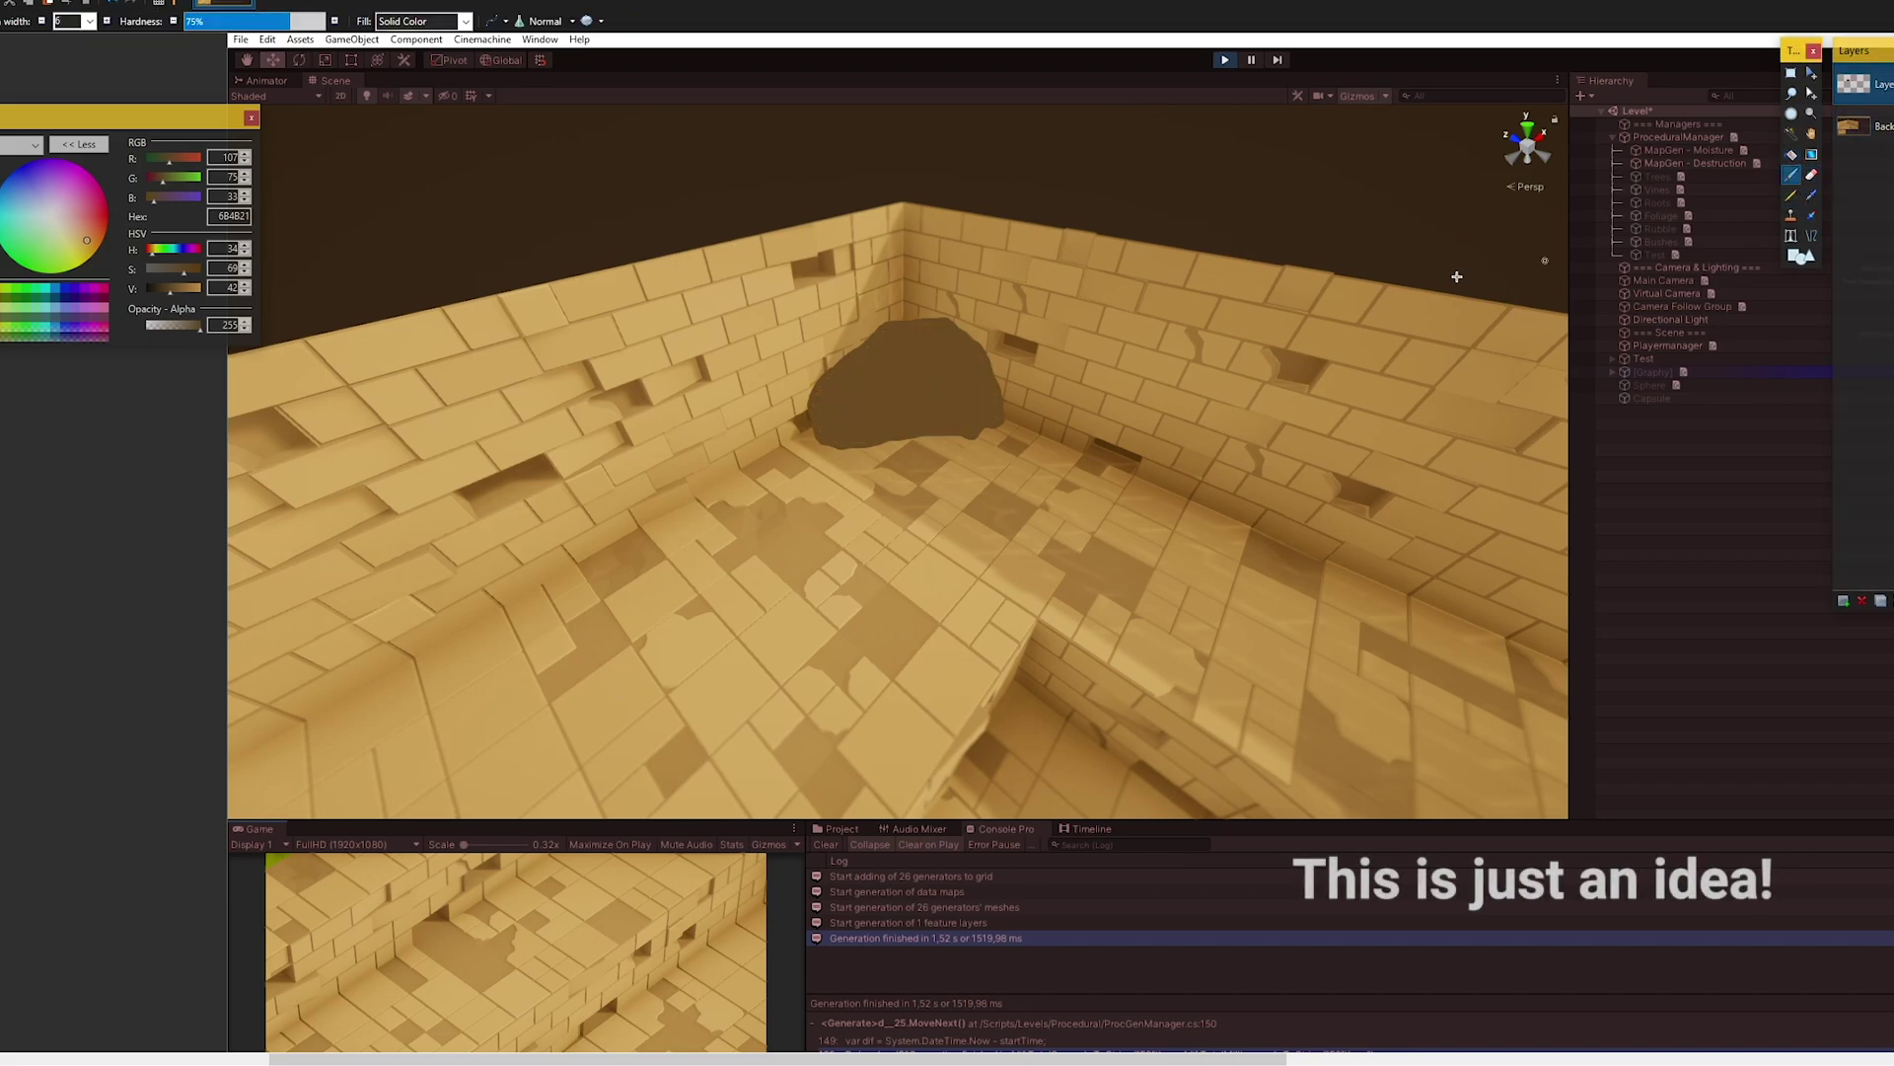
pyautogui.click(824, 432)
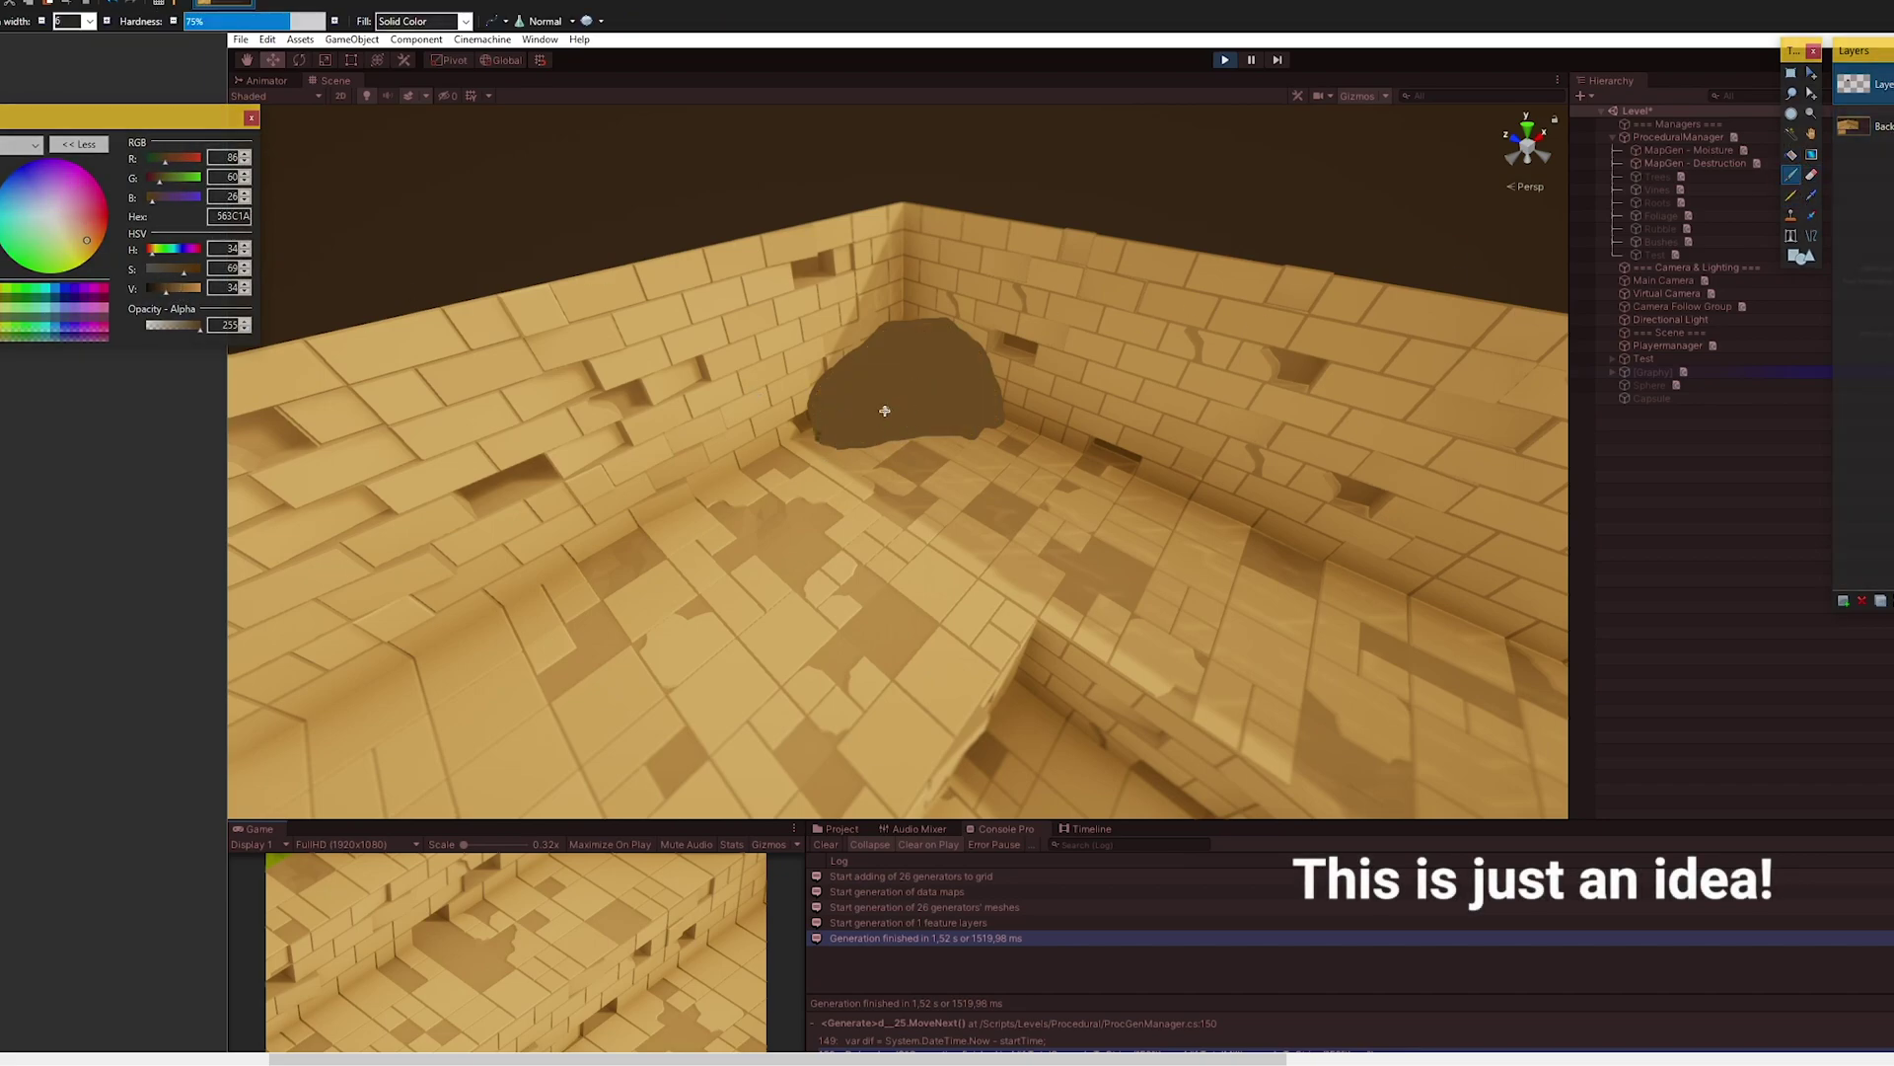
pyautogui.moveTo(166, 287); pyautogui.dragTo(183, 287)
pyautogui.moveTo(818, 387); pyautogui.dragTo(819, 422)
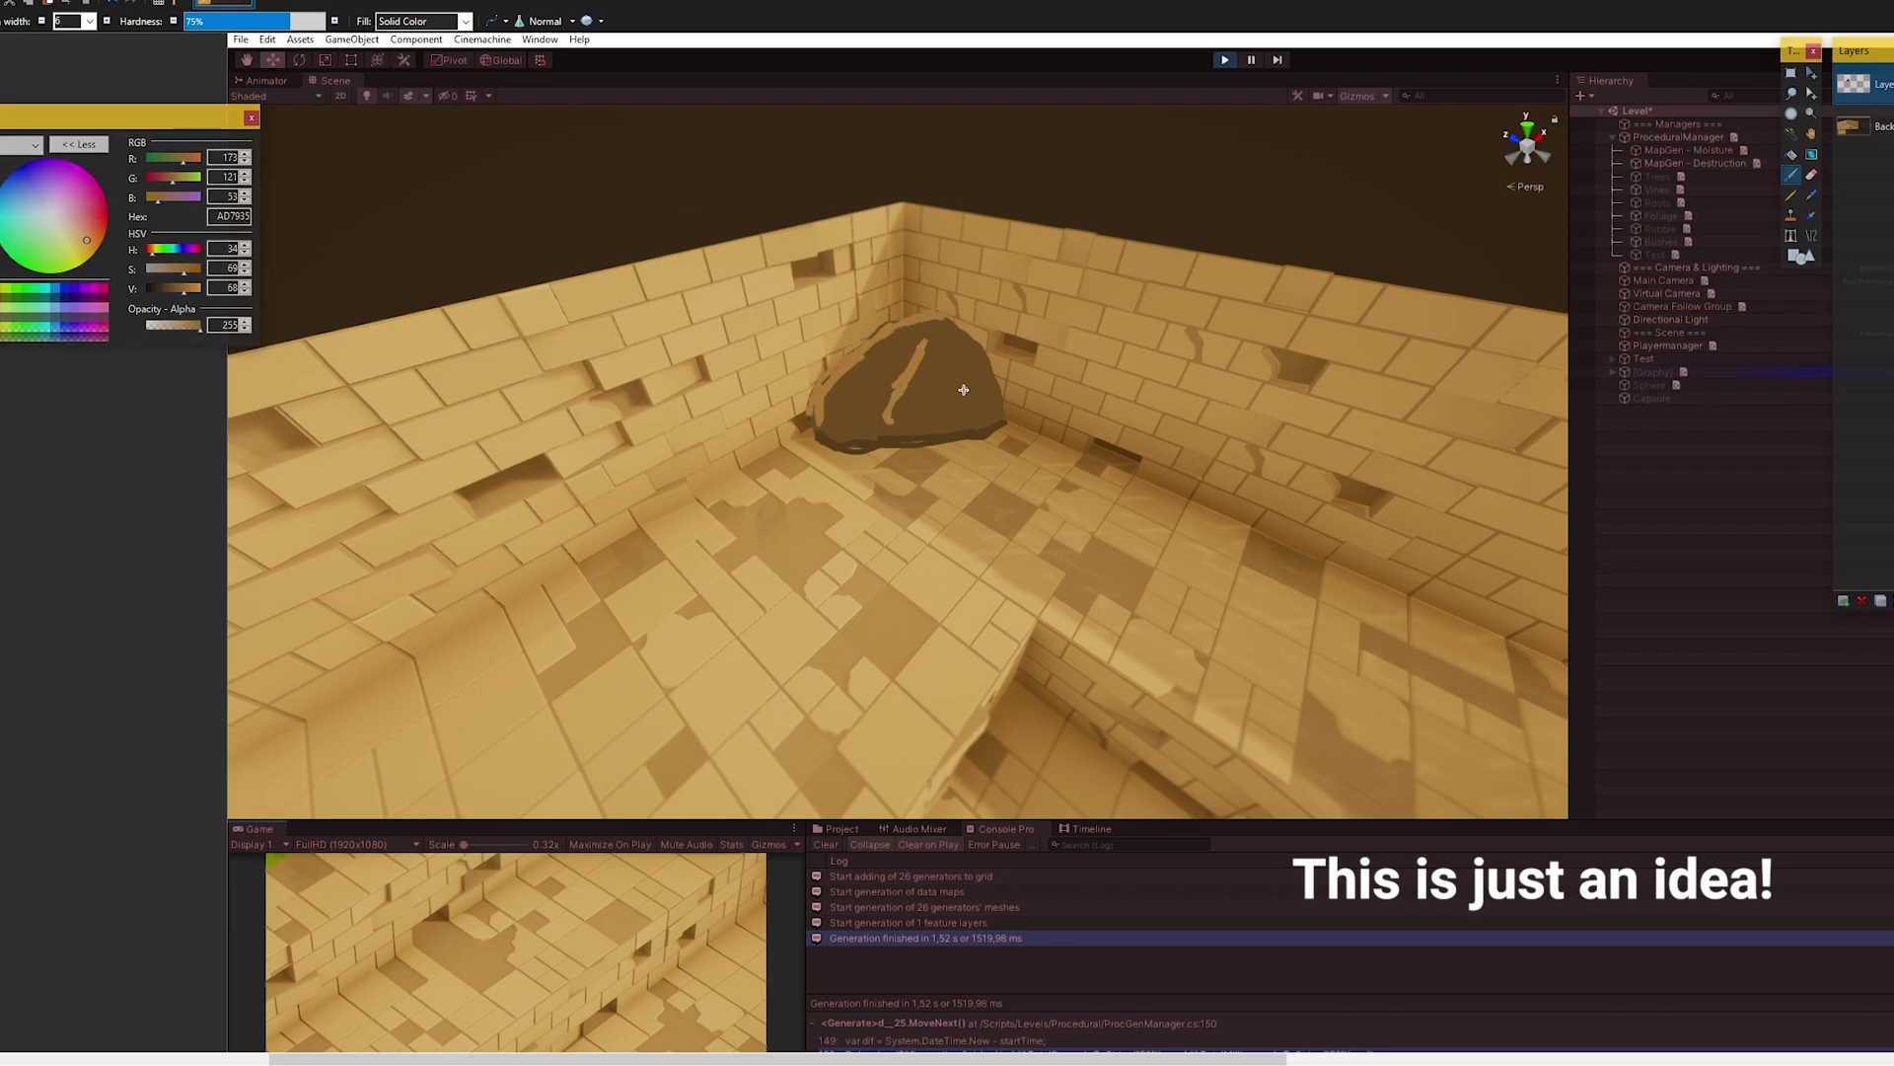
pyautogui.moveTo(178, 290); pyautogui.dragTo(164, 288)
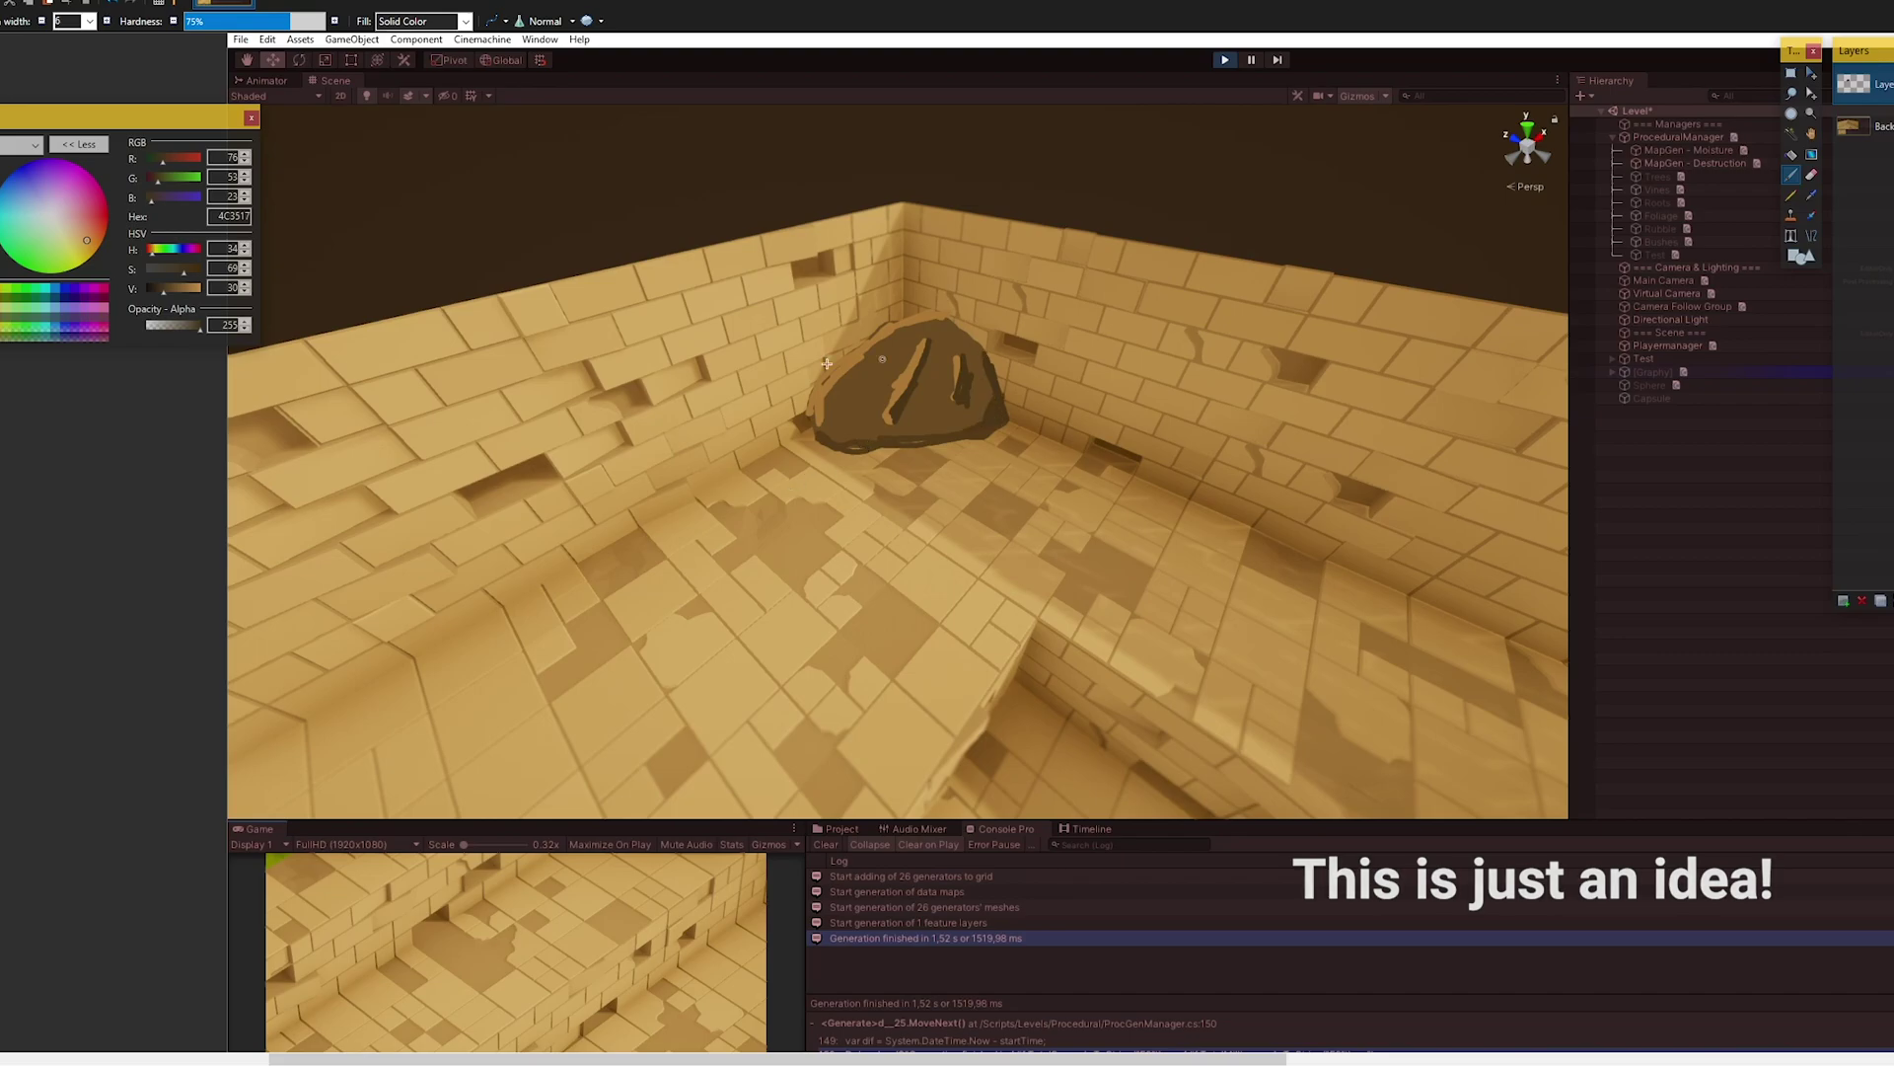
pyautogui.moveTo(164, 1063)
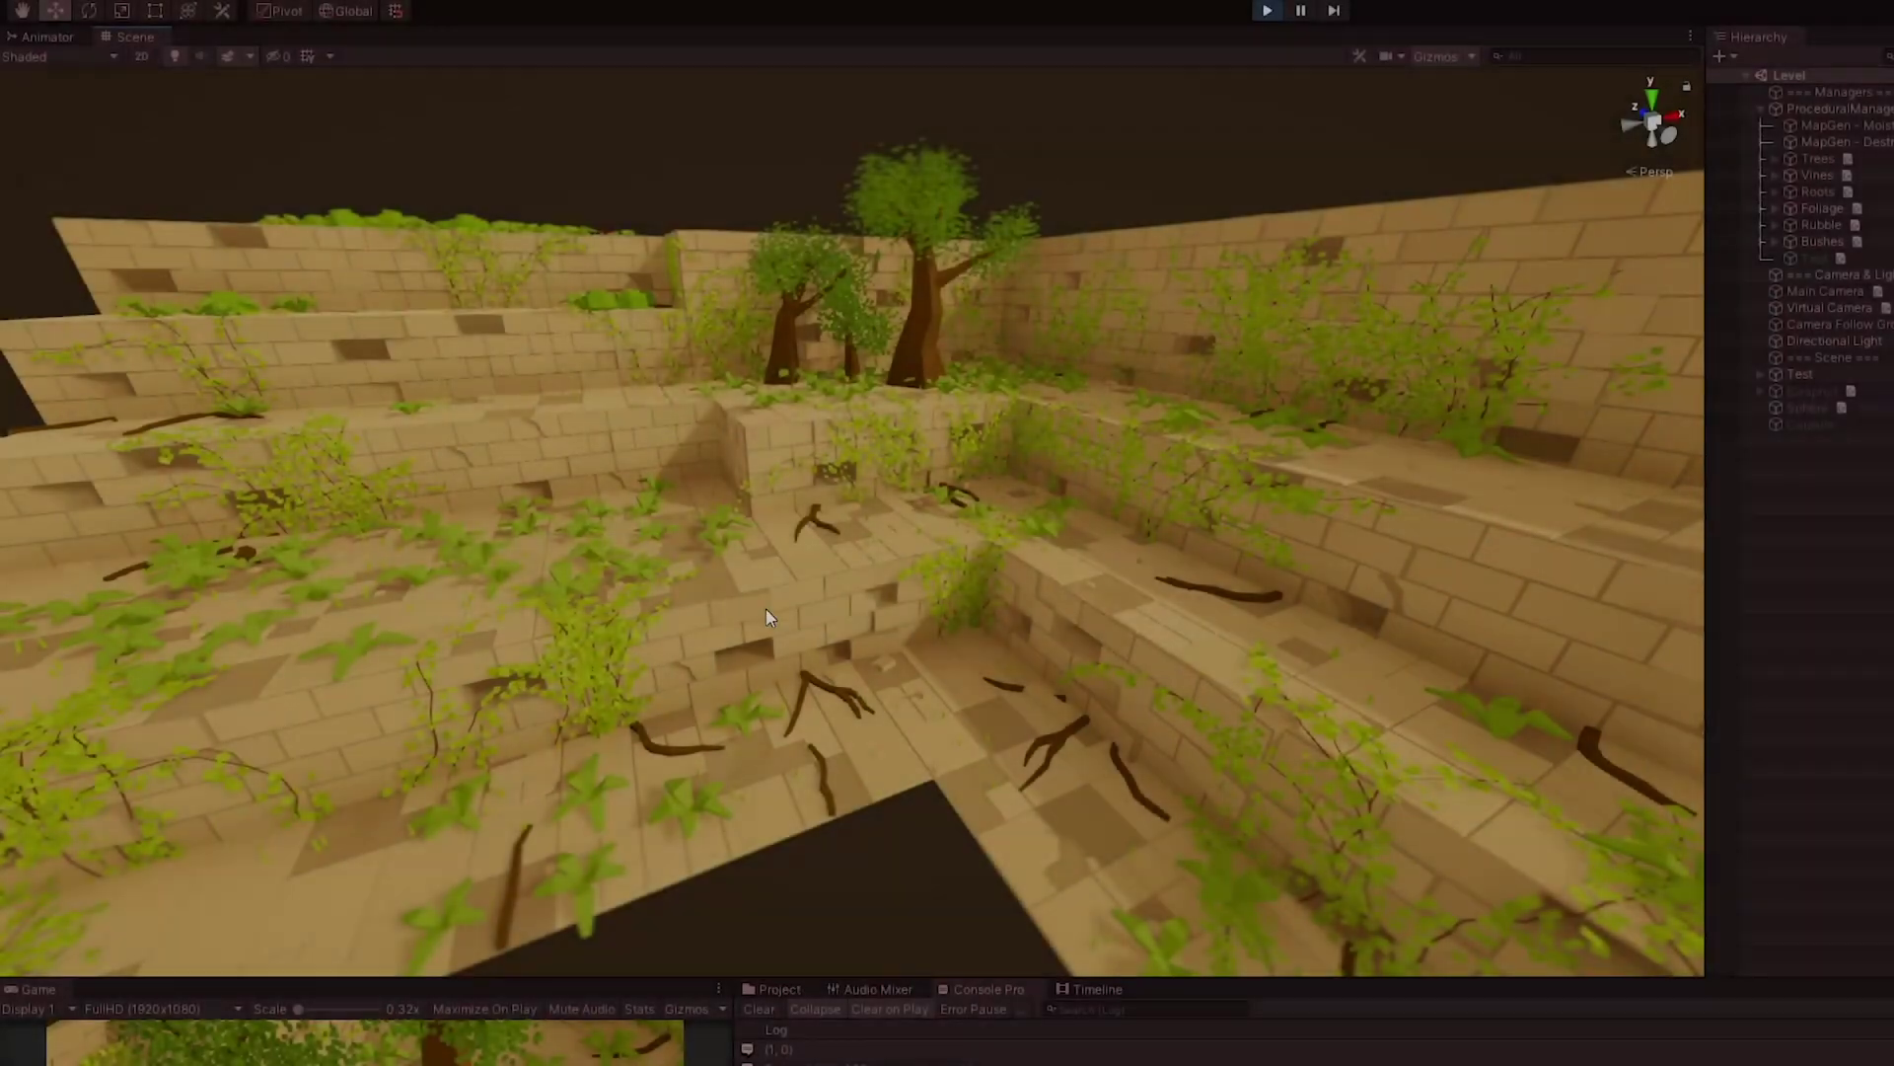
# Step: Orbit the Scene view closer to the overgrown temple level
pyautogui.moveTo(779, 710); pyautogui.dragTo(992, 351, button='right')
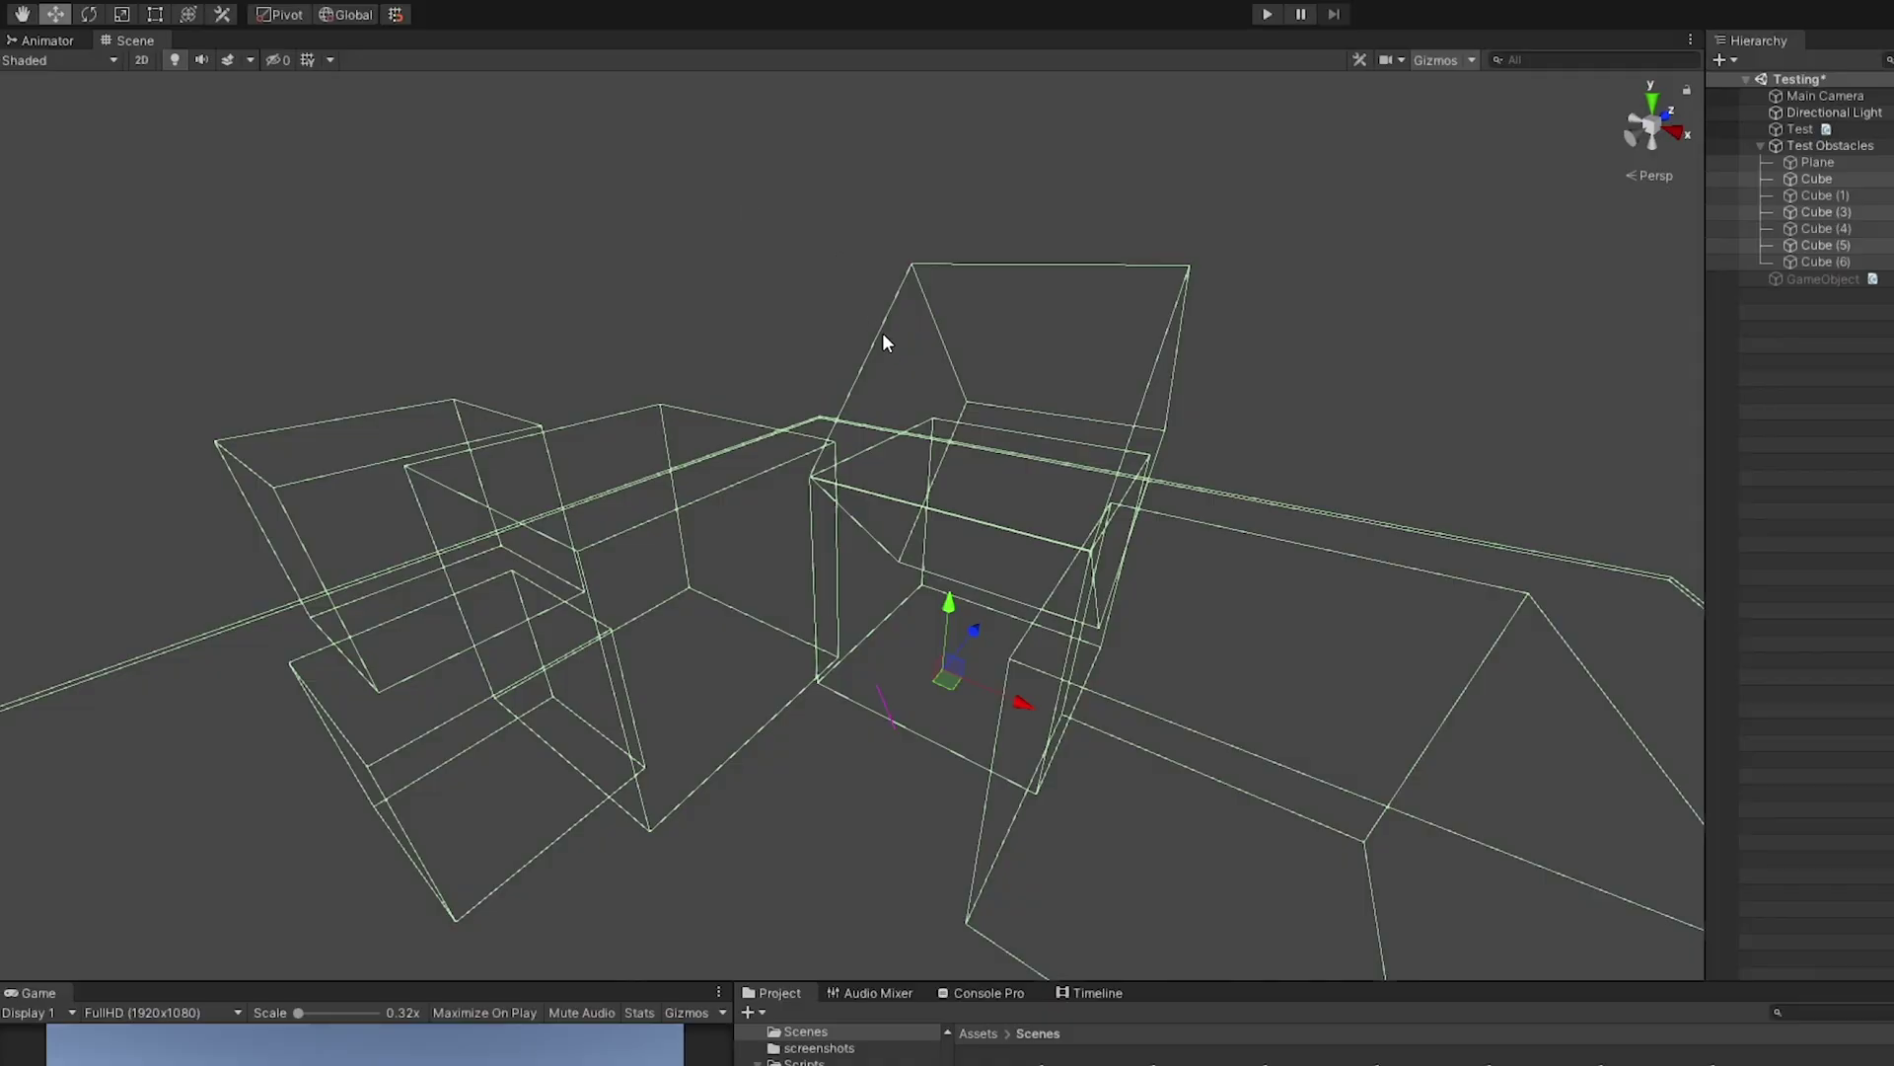
# Step: Run the Testing scene so vines grow over the obstacle cubes, and fly in to view them
pyautogui.moveTo(884, 338)
pyautogui.keyDown('alt'); pyautogui.mouseDown()
pyautogui.moveTo(1137, 542)
pyautogui.moveTo(1121, 565)
pyautogui.moveTo(1437, 600)
pyautogui.moveTo(1697, 591)
pyautogui.moveTo(148, 582)
pyautogui.moveTo(270, 533)
pyautogui.mouseUp(); pyautogui.keyUp('alt')
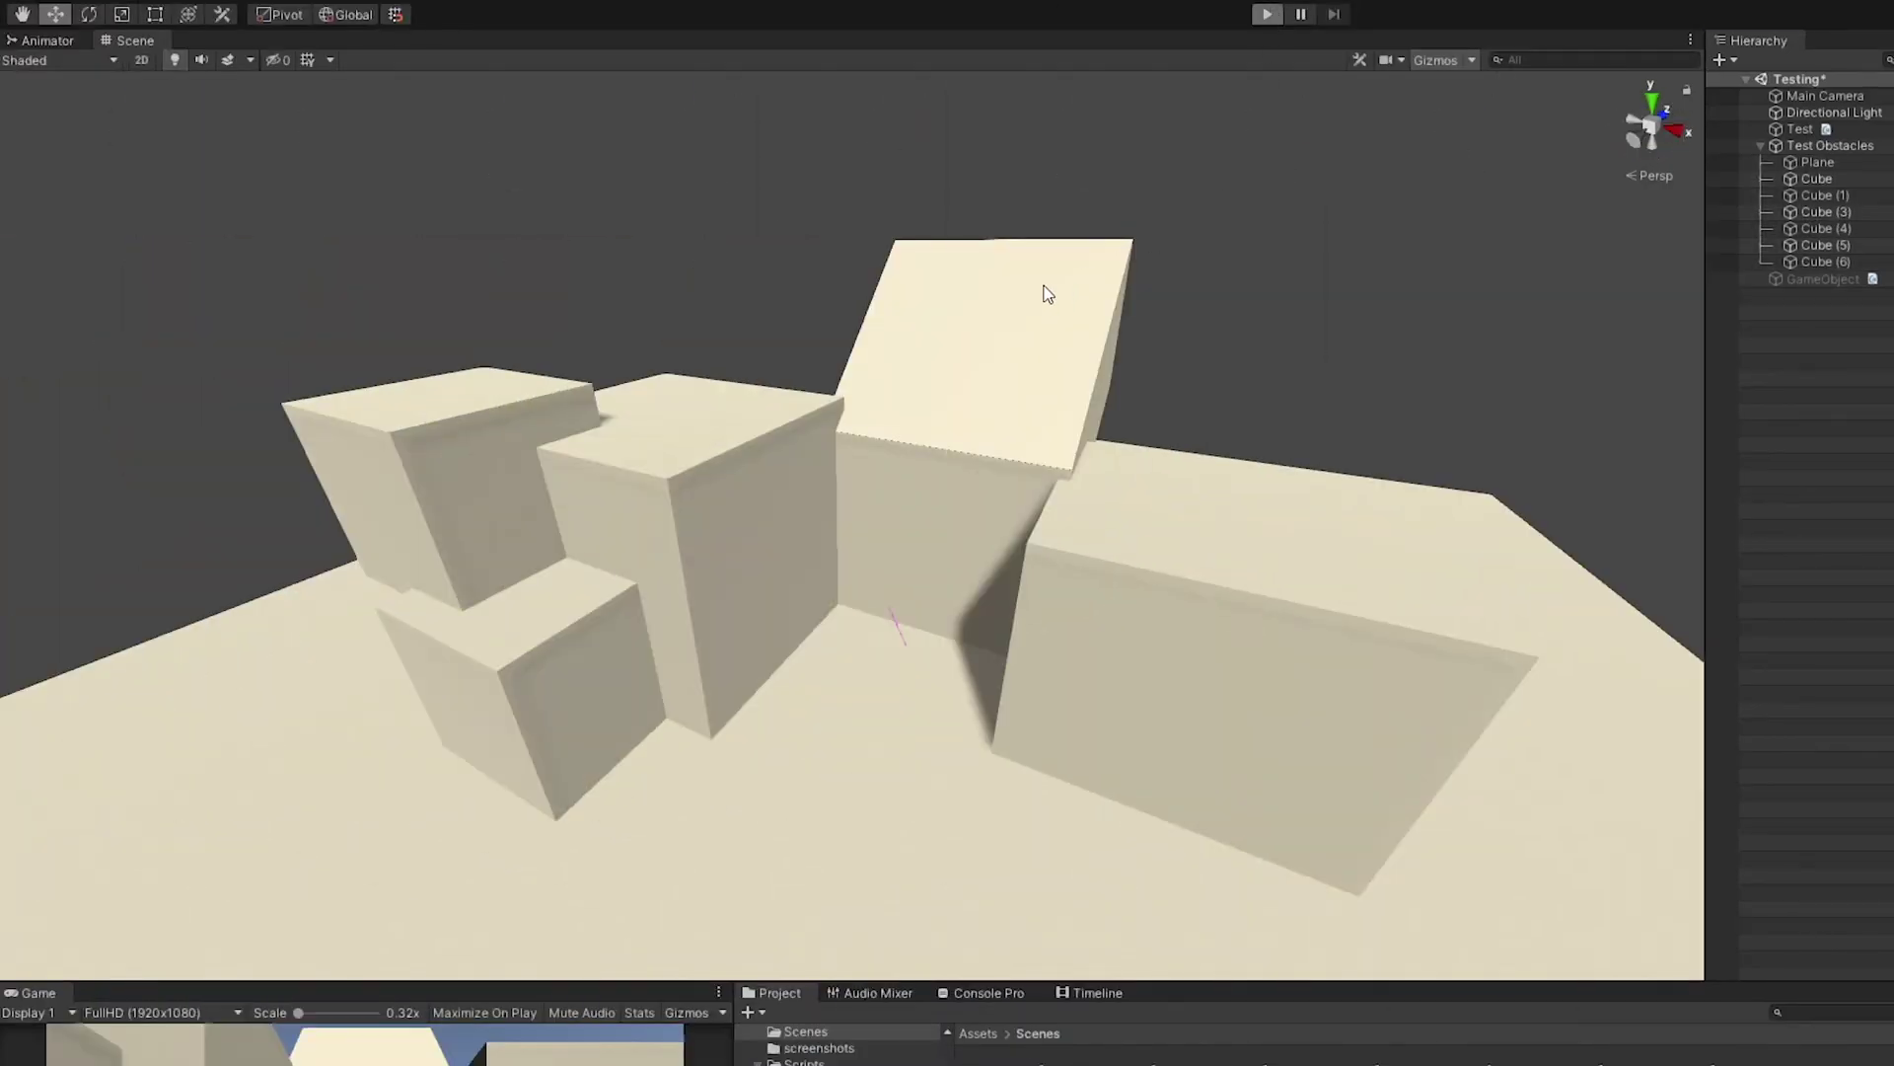
pyautogui.hotkey('ctrl', 'p')
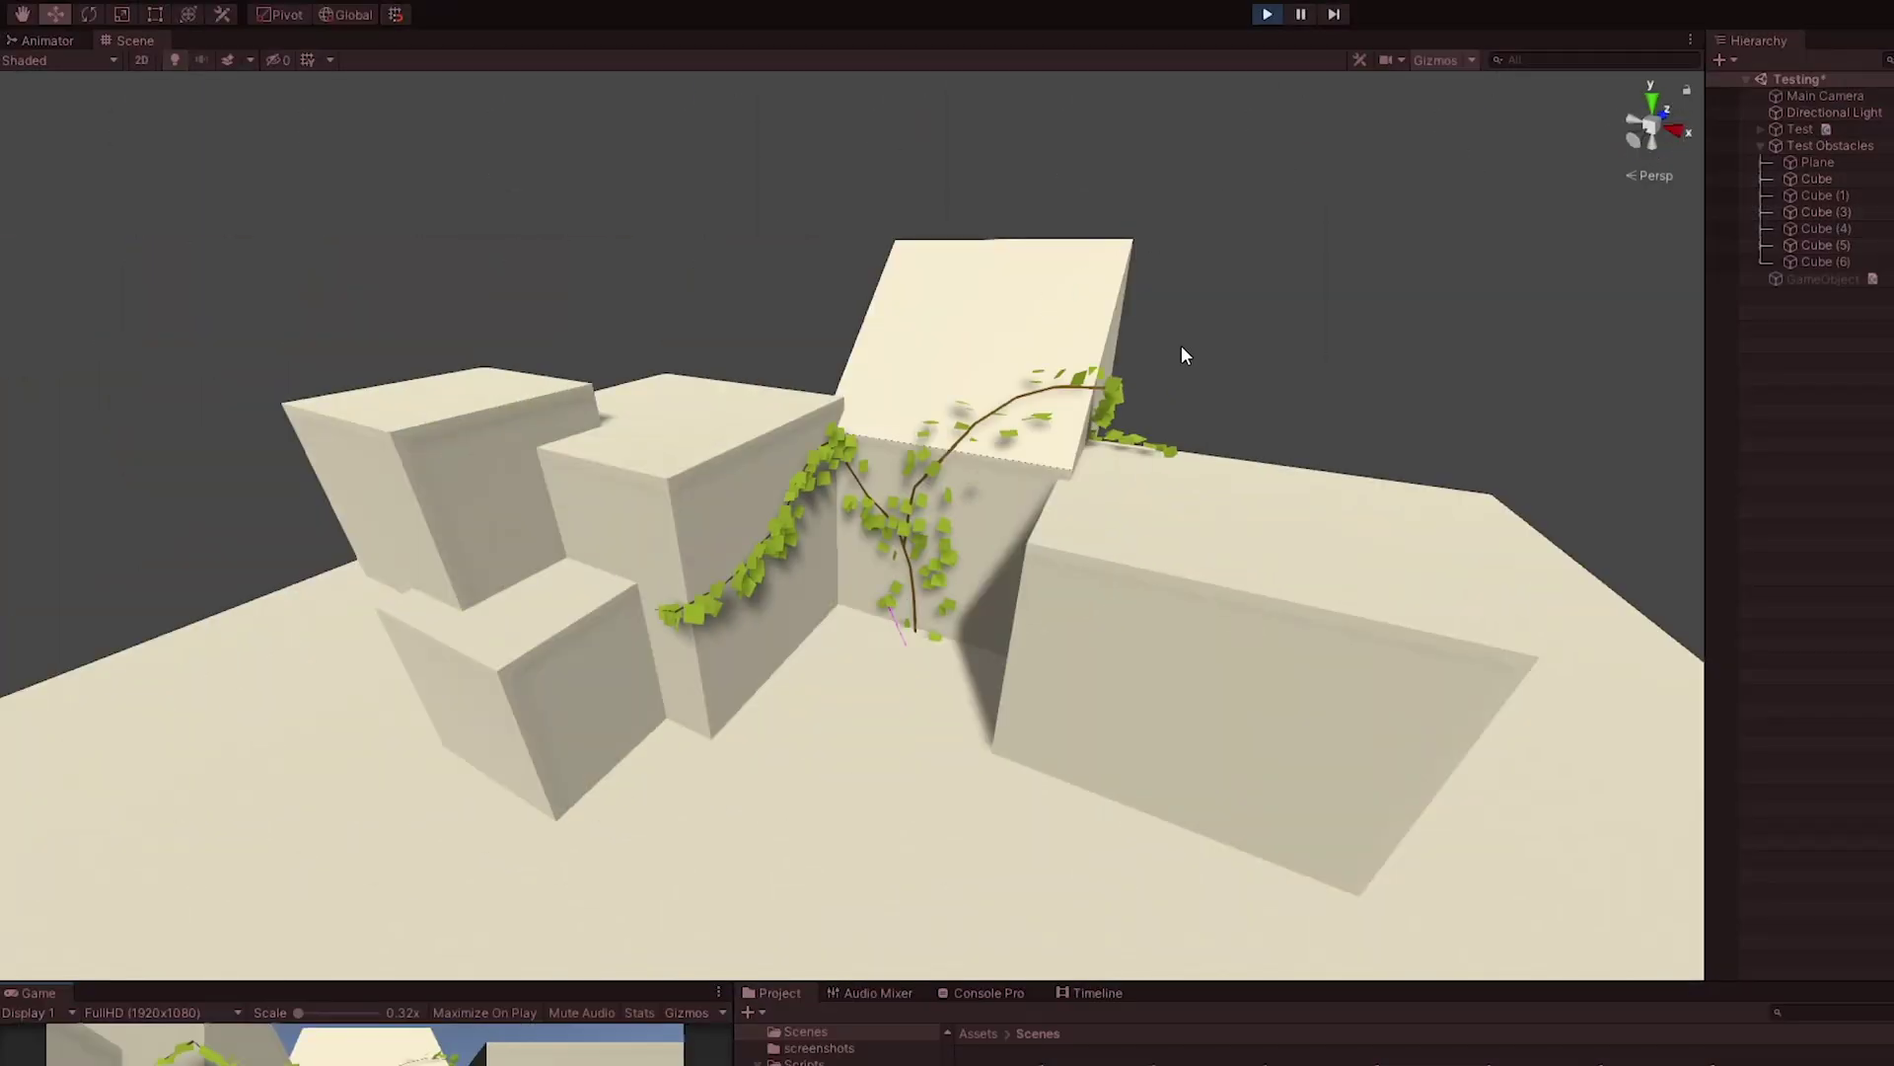
pyautogui.moveTo(1181, 346); pyautogui.dragTo(634, 427, button='right')
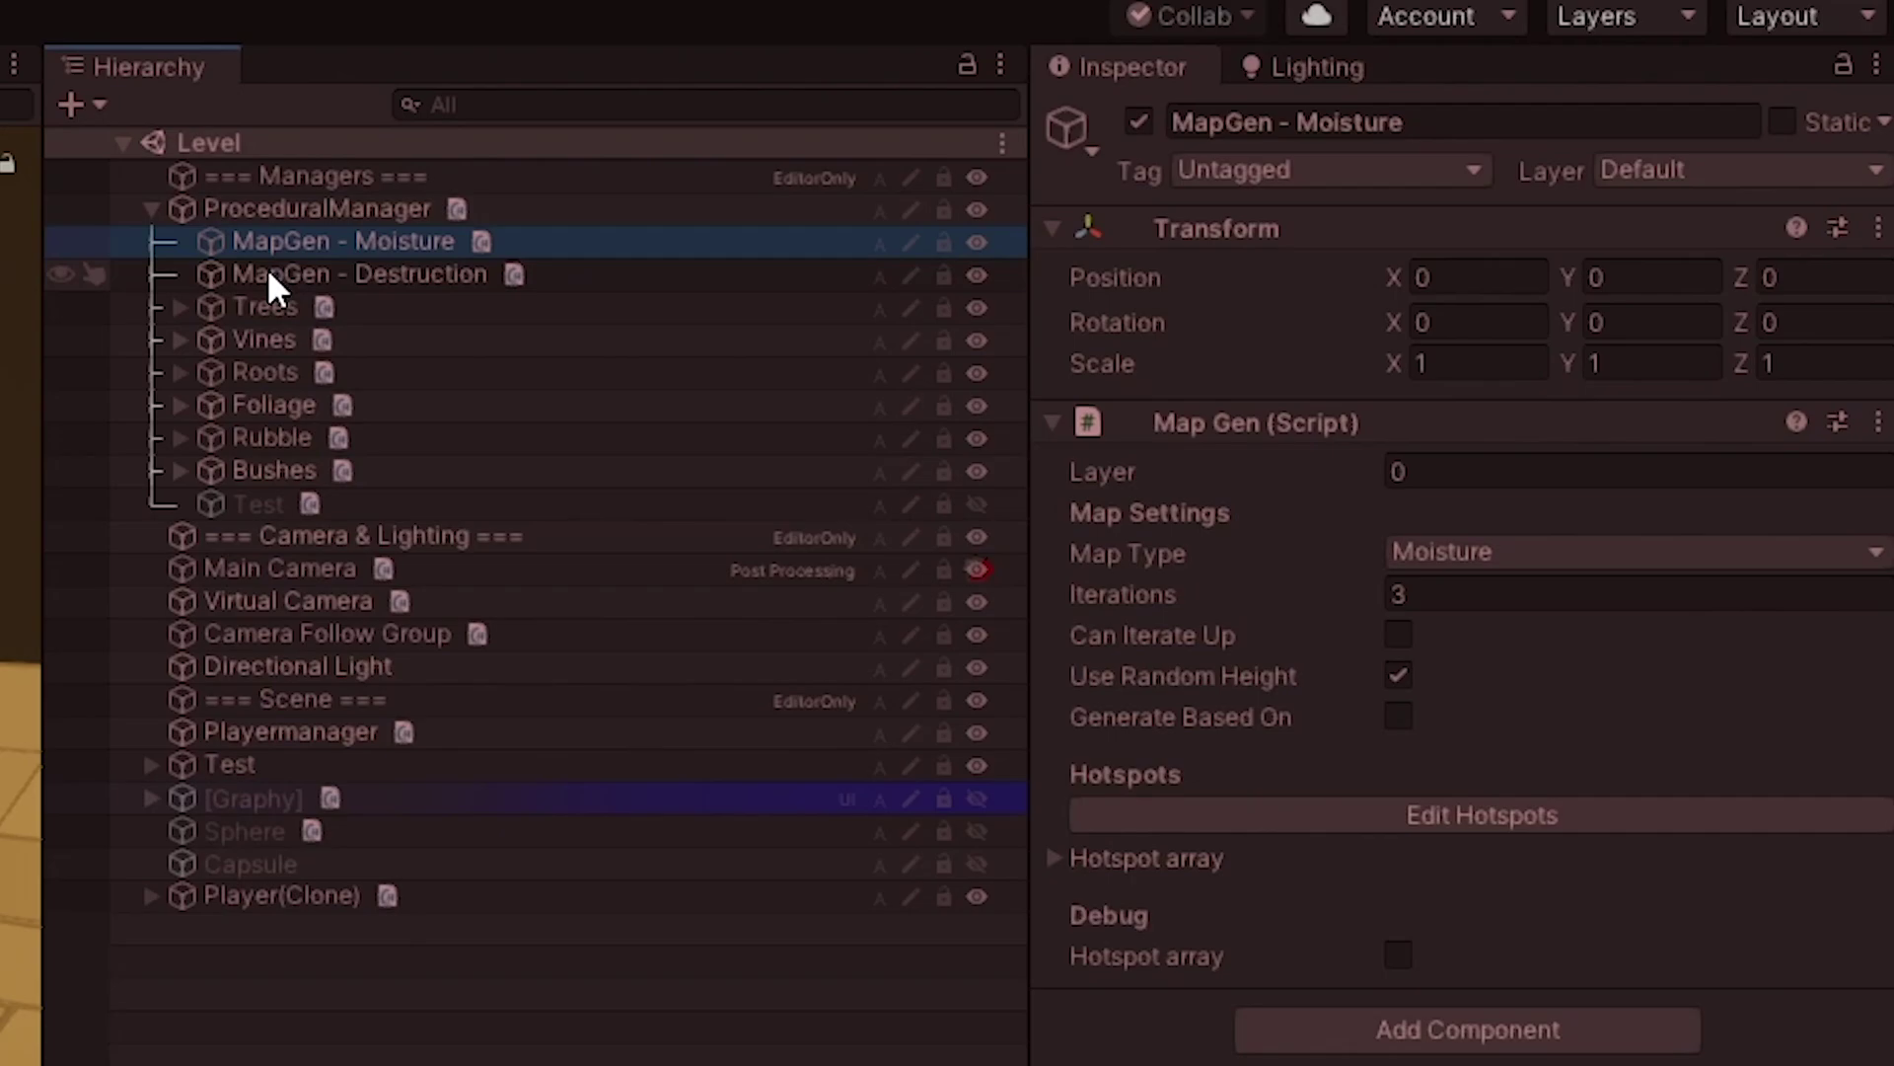
# Step: Inspect MapGen - Destruction, then the Trees, Vines, Roots, Foliage, Rubble and Bushes generators in turn
pyautogui.click(294, 279)
pyautogui.click(302, 322)
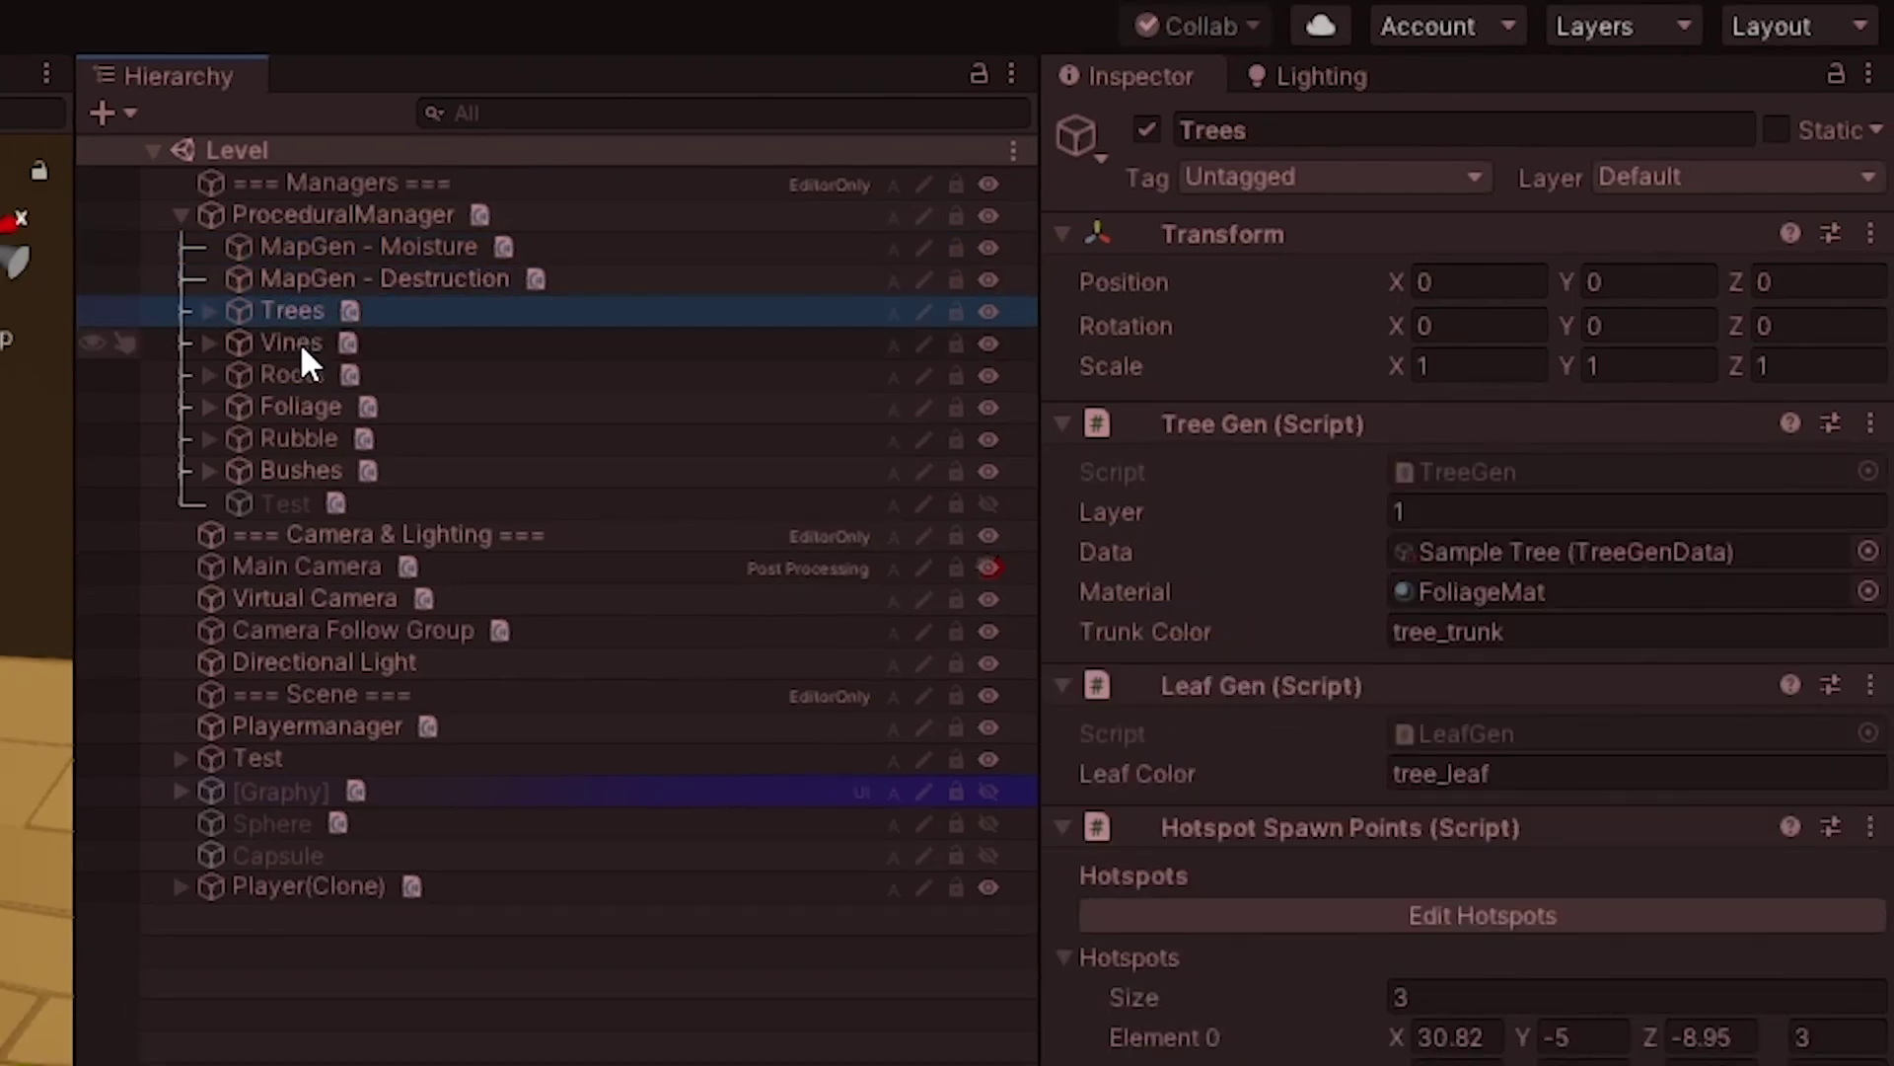
pyautogui.click(300, 341)
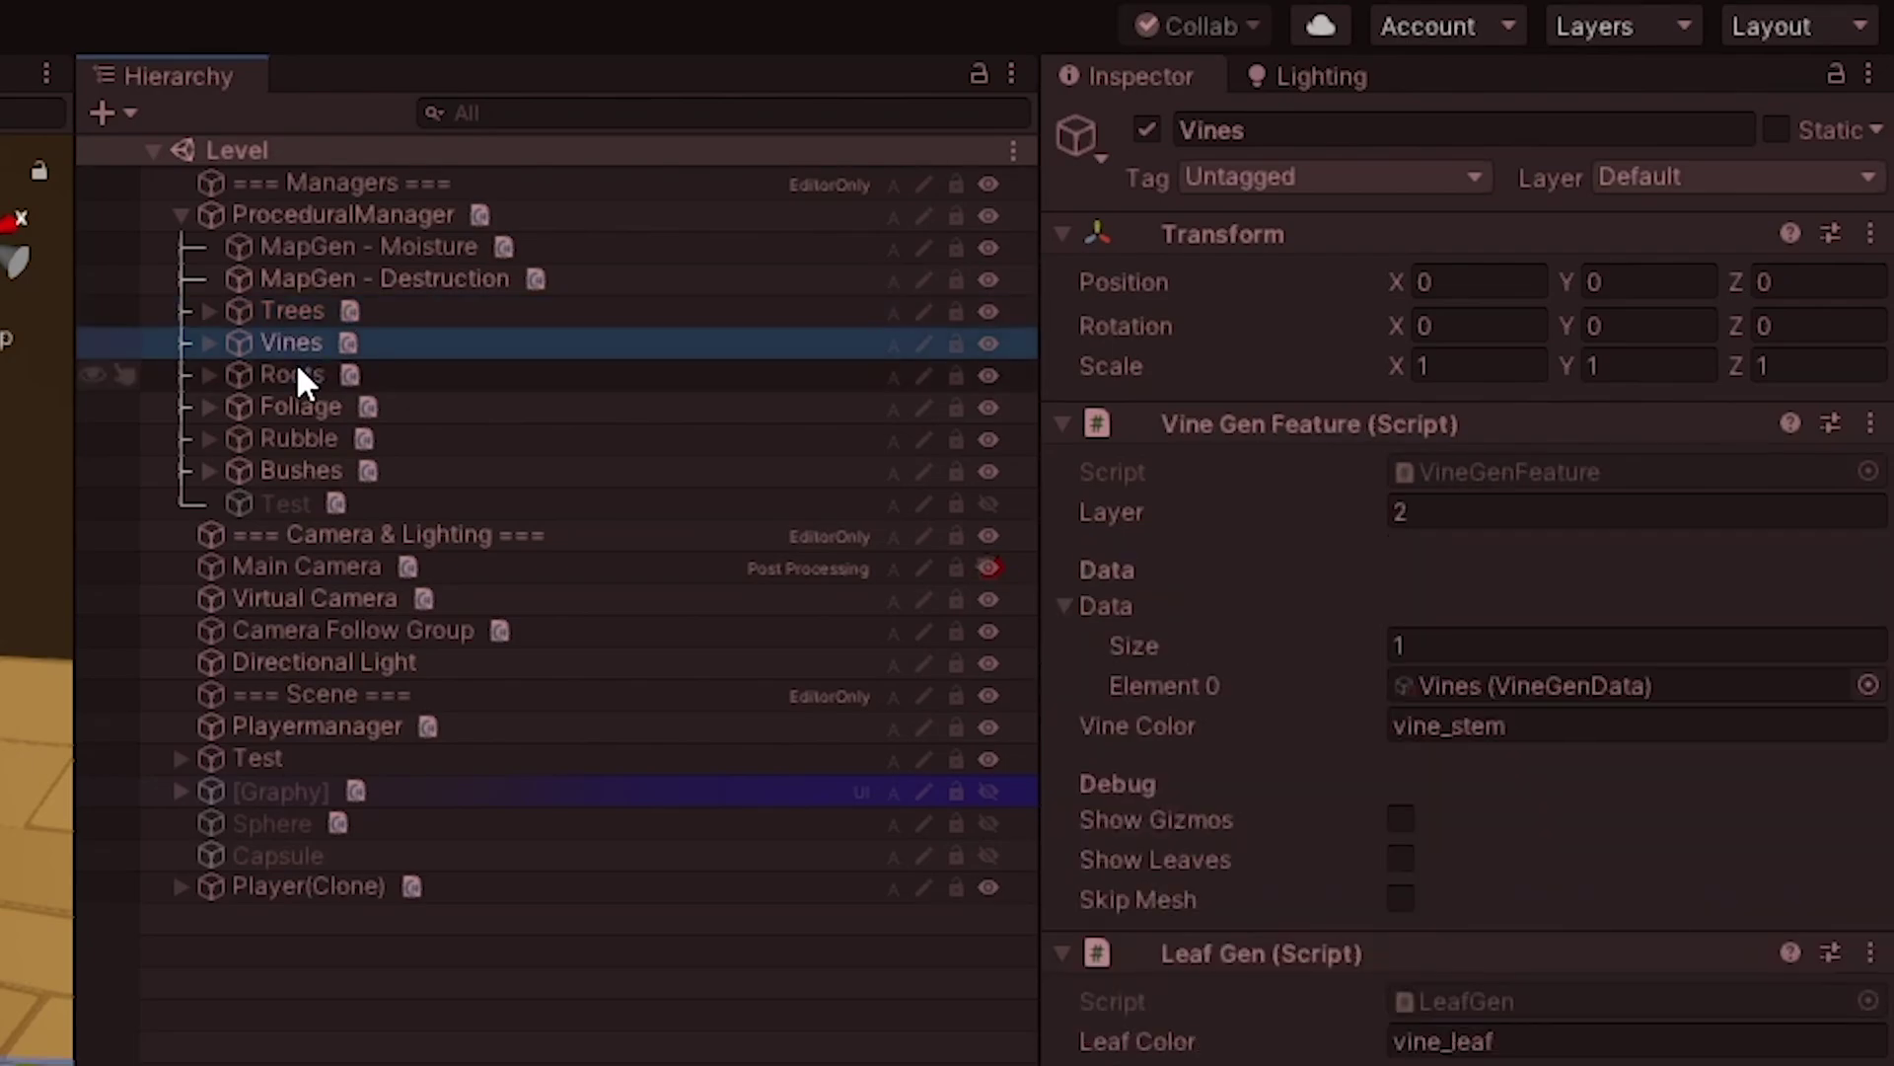
pyautogui.click(300, 377)
pyautogui.click(307, 406)
pyautogui.click(310, 437)
pyautogui.click(316, 472)
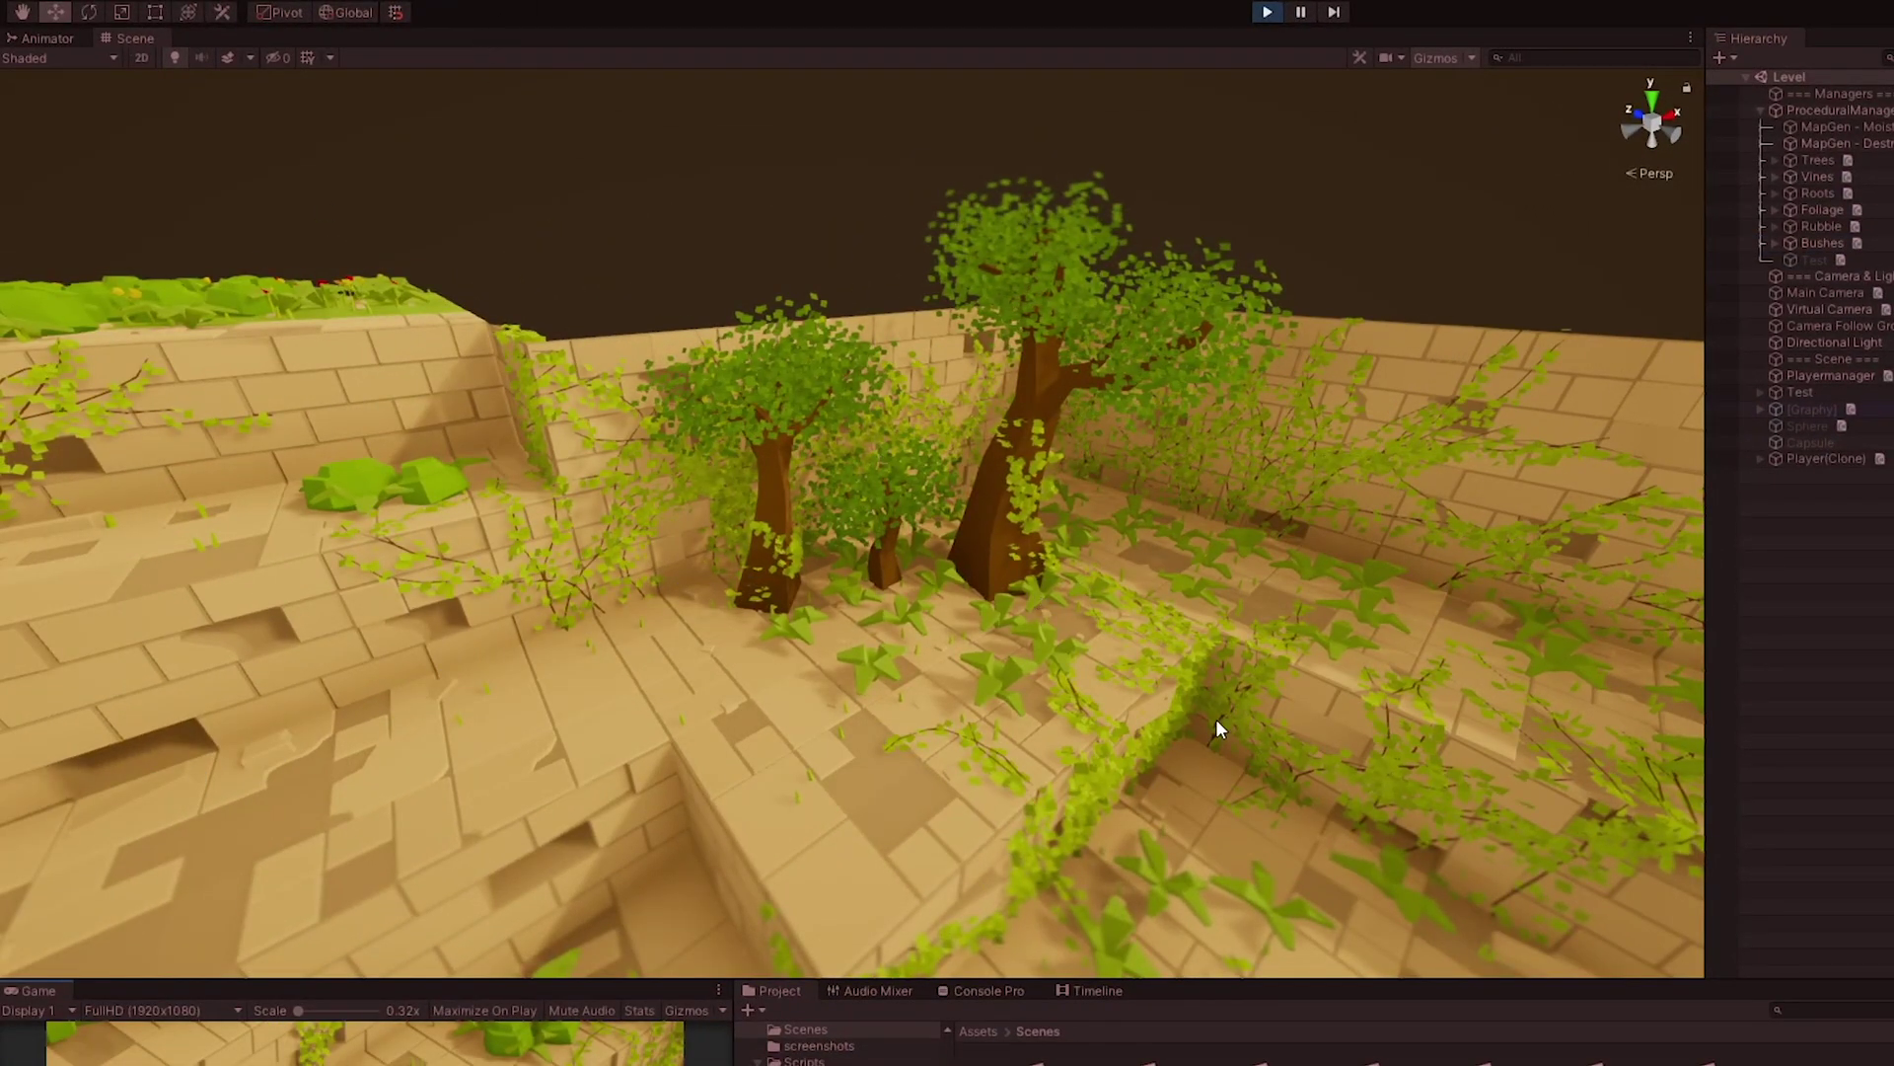
# Step: Fly the Scene camera into the trees and outline every object ProceduralManager generated
pyautogui.moveTo(1274, 694); pyautogui.dragTo(1561, 665, button='right')
pyautogui.press('w')
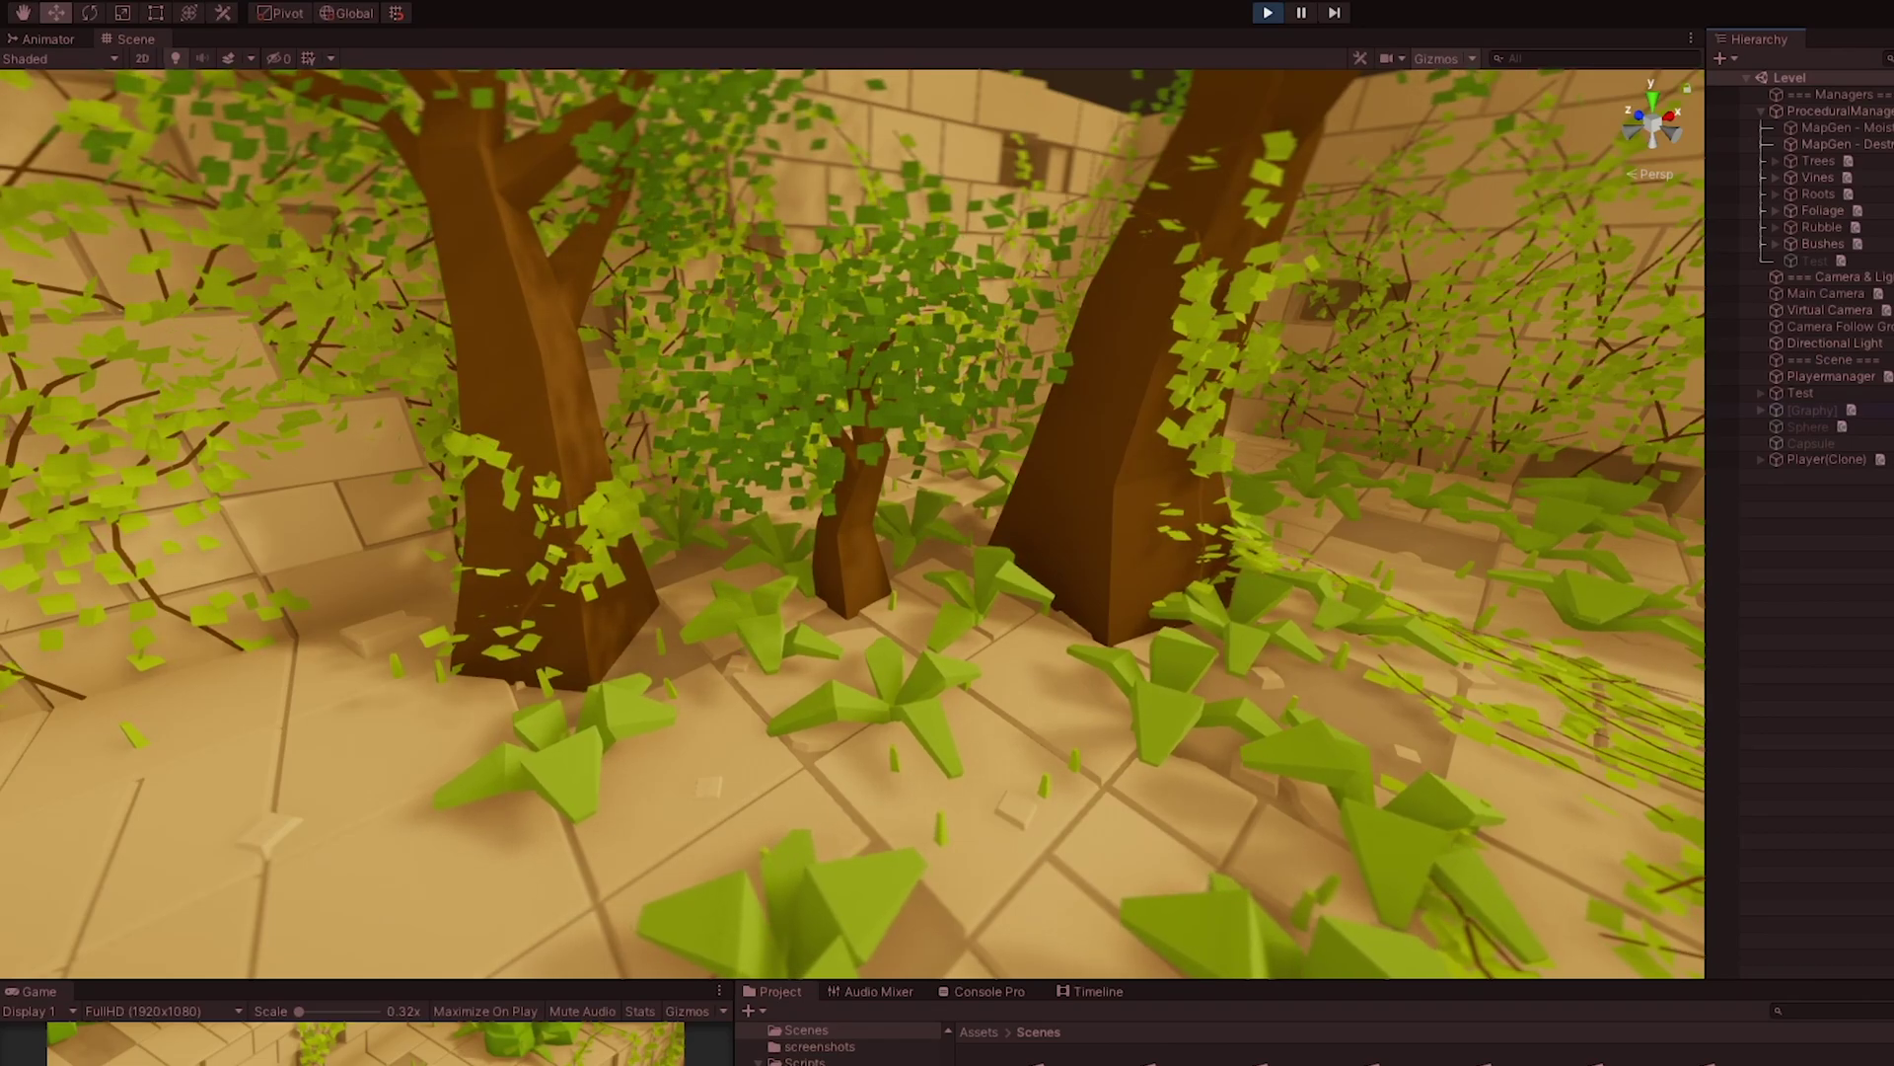
pyautogui.click(1837, 110)
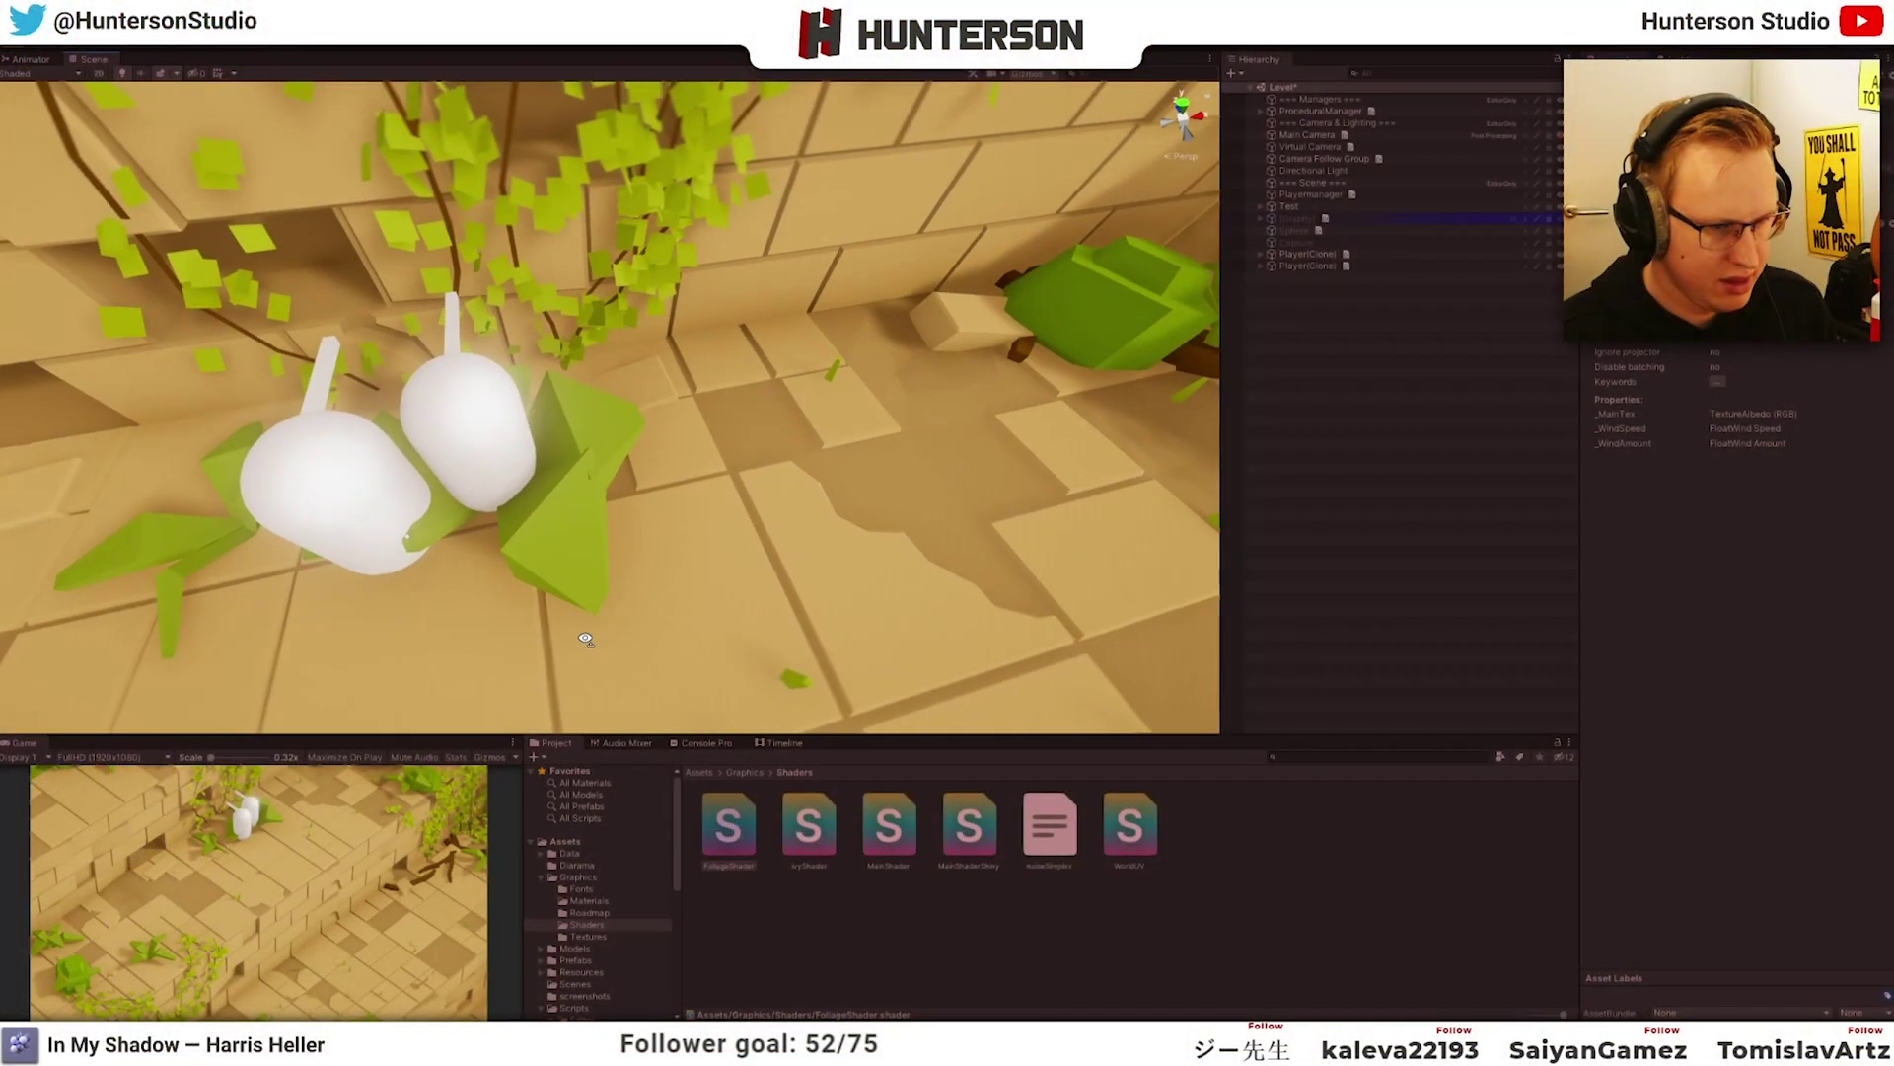
# Step: Fly the Scene view camera in close to the two white bunnies among the temple foliage
pyautogui.moveTo(585, 639); pyautogui.dragTo(588, 644, button='right')
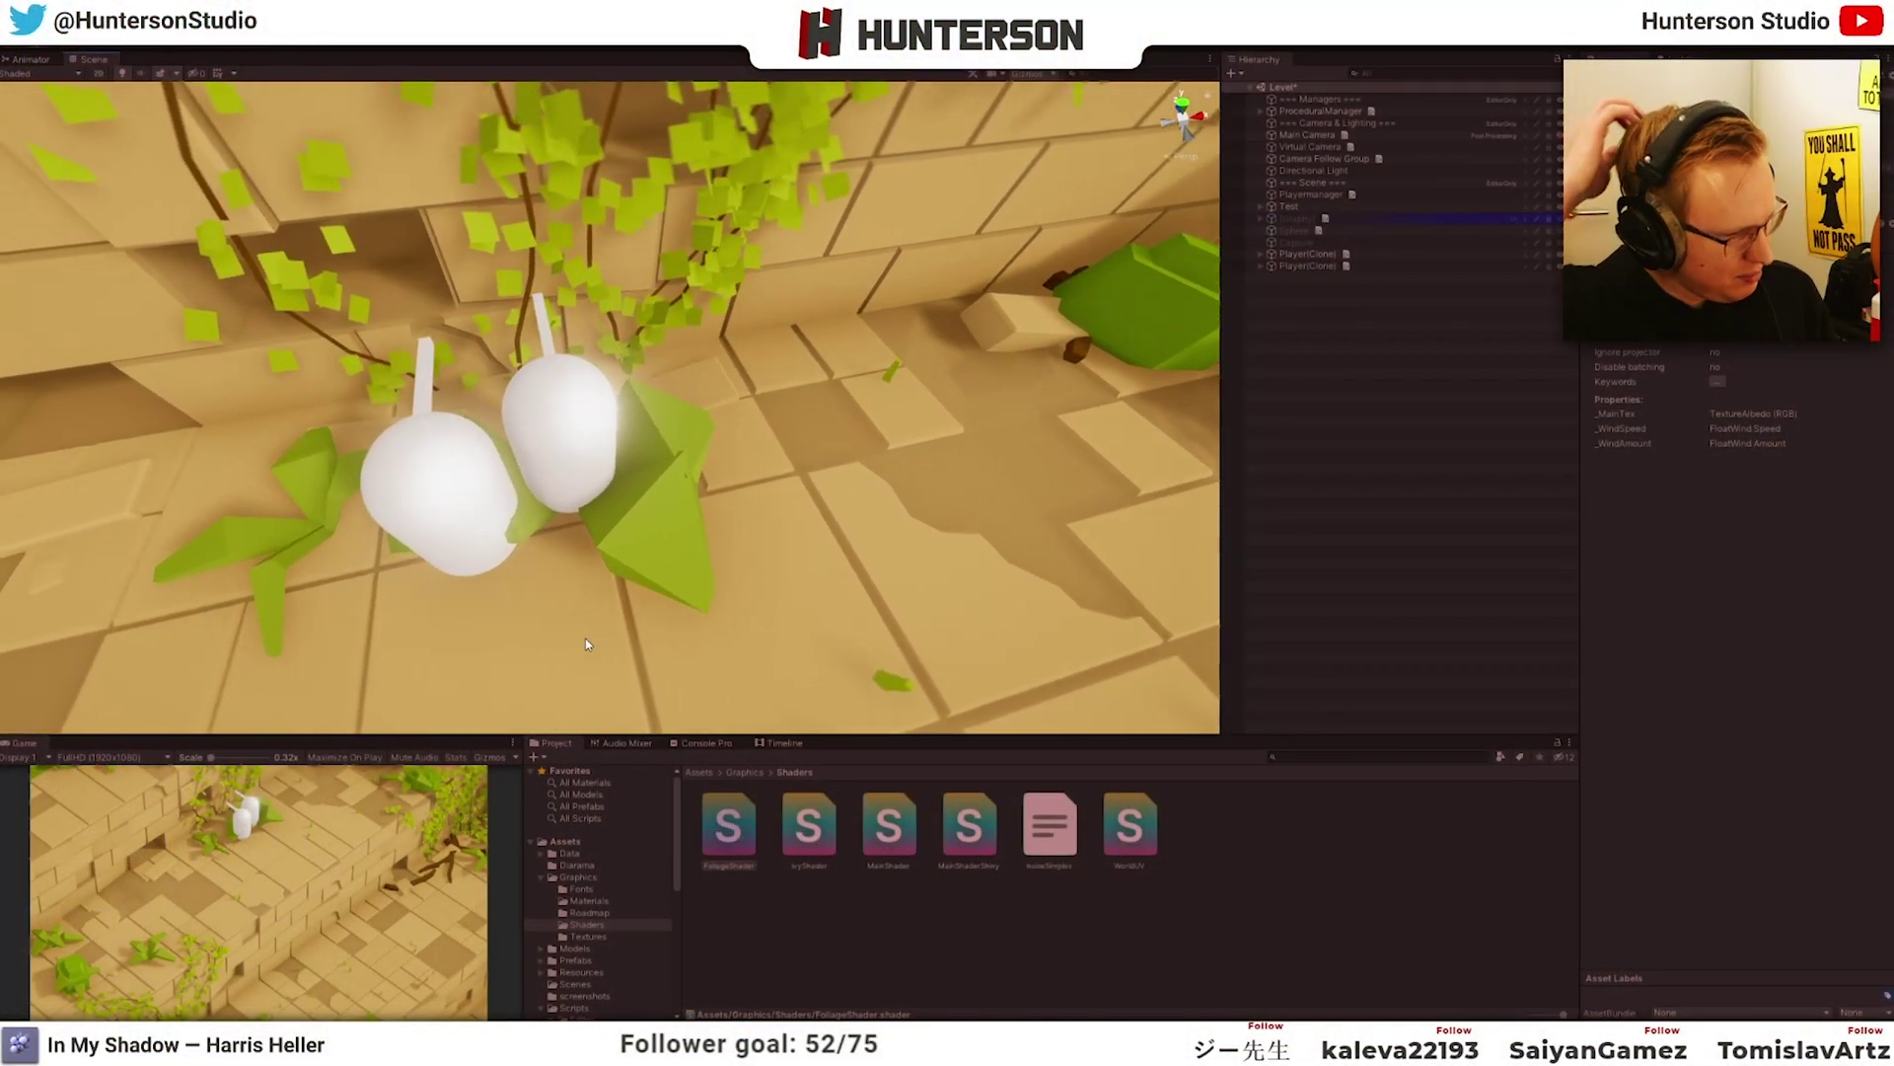